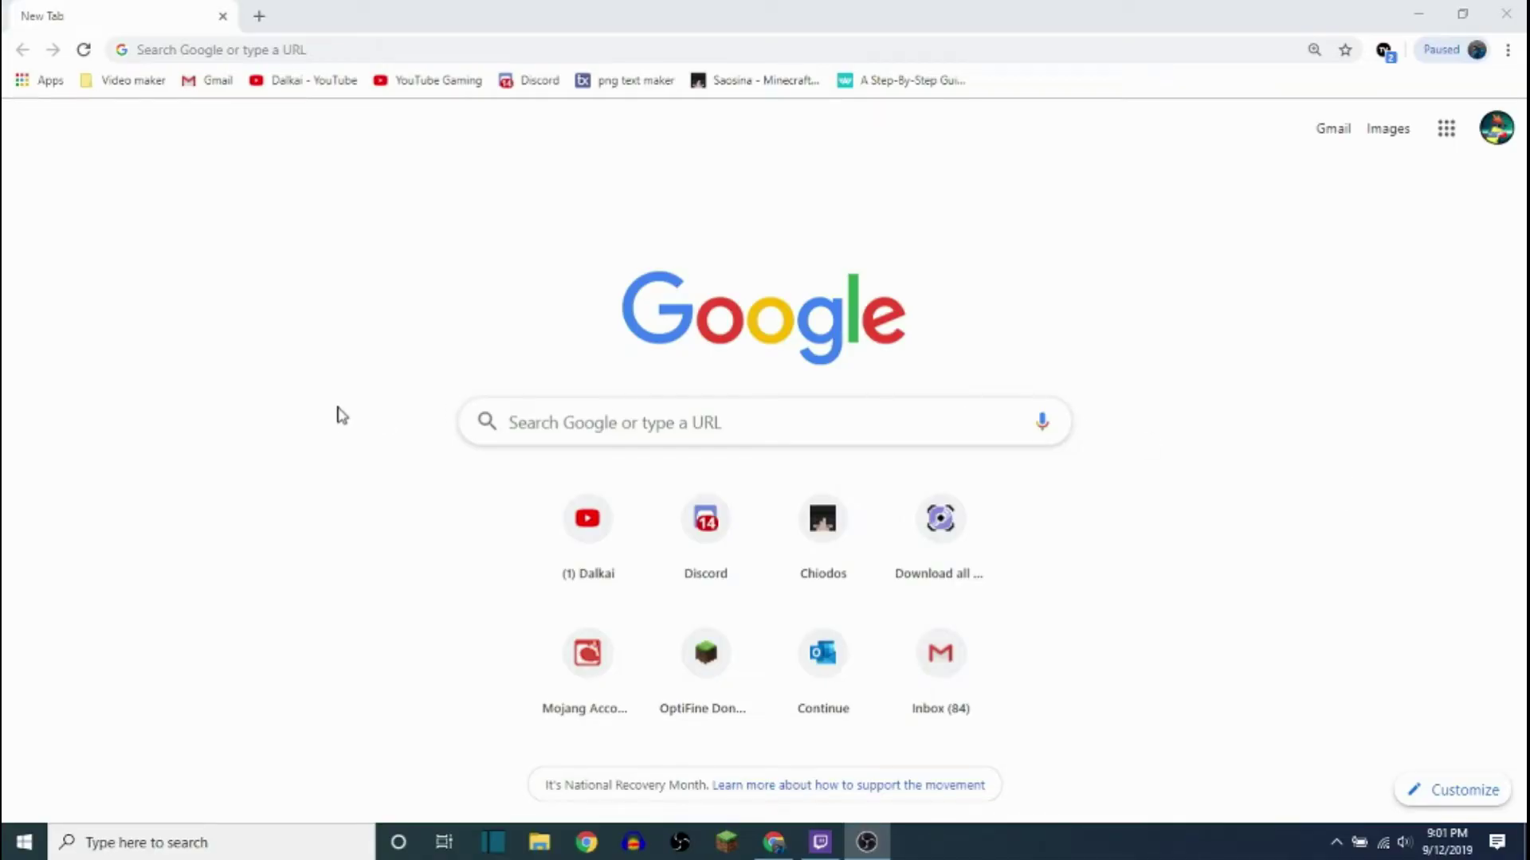
- Load the GBAtemp New Super Ultimate Injector thread from the copied link
click(300, 52)
right_click(301, 51)
click(377, 180)
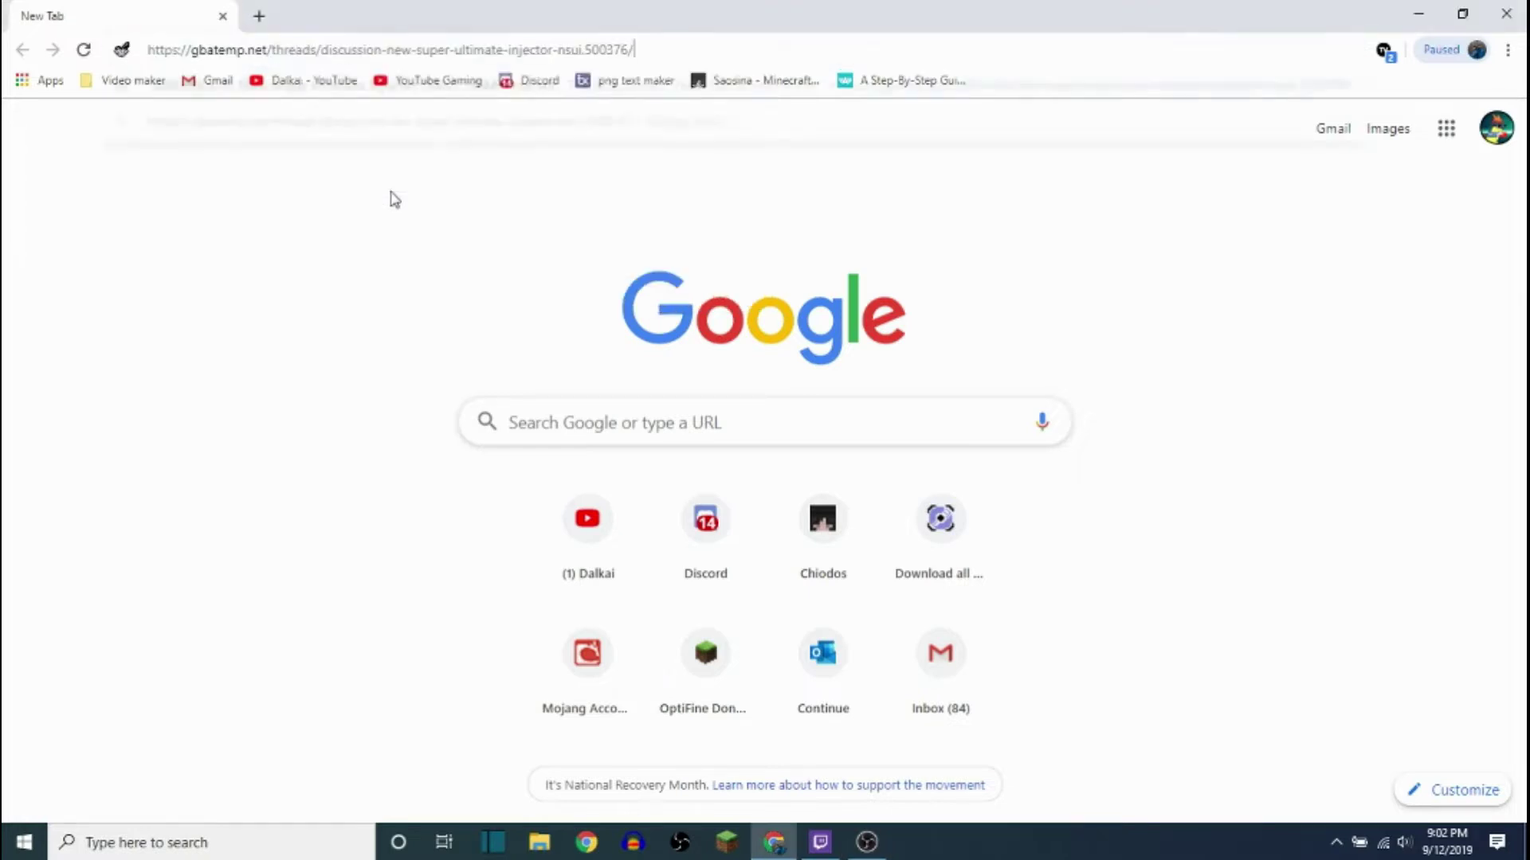
key(Return)
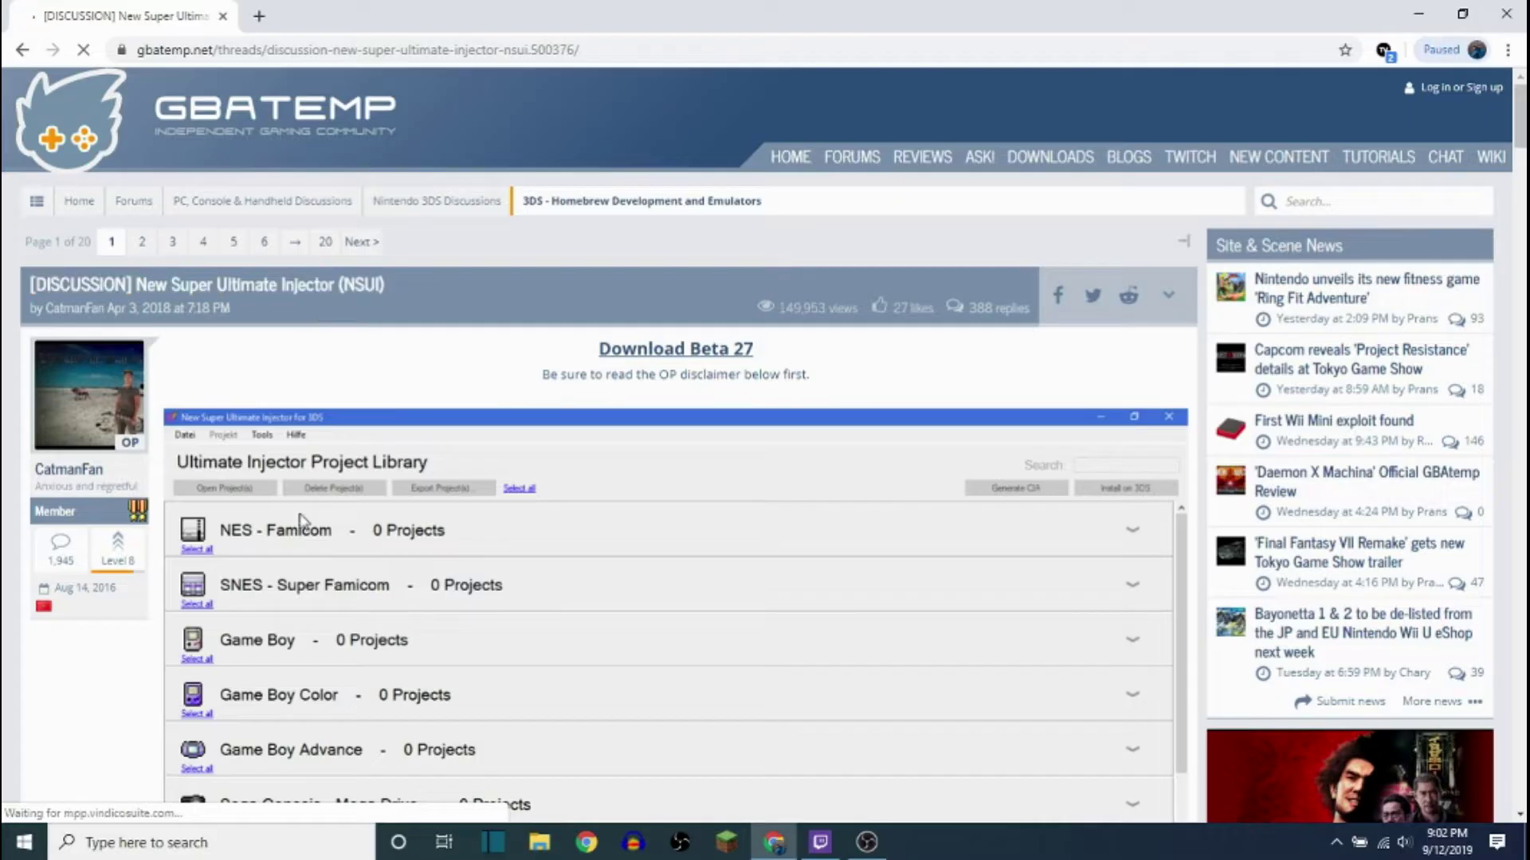
- Follow the thread's Beta 27 download link to the Release_beta27.zip Dropbox page
scroll(298, 526, down, 3)
scroll(274, 494, down, 1)
scroll(505, 416, up, 4)
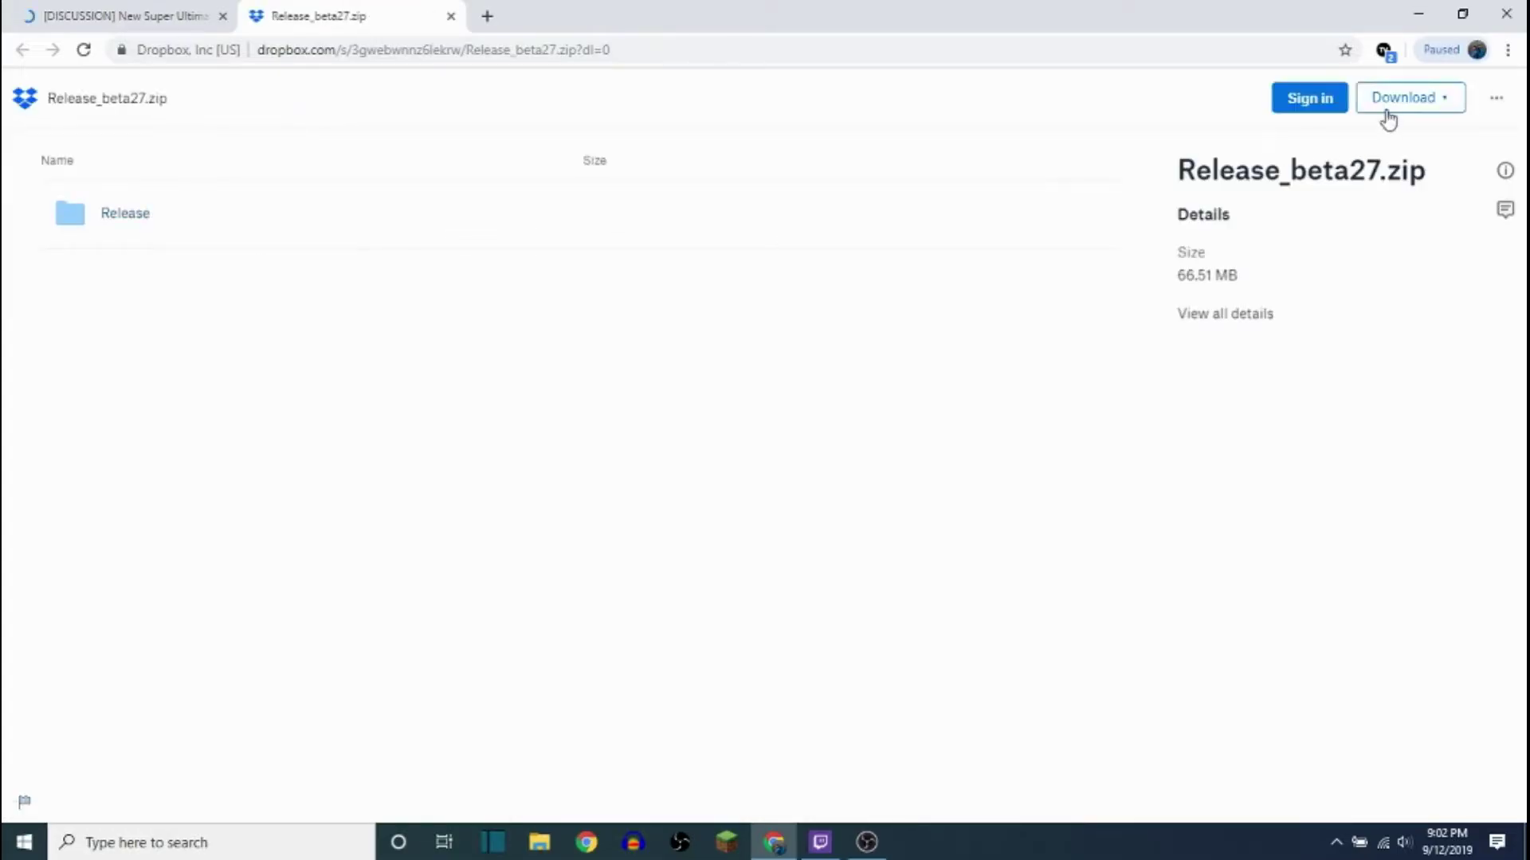
click(1388, 115)
- Direct-download Release_beta27.zip from Dropbox and bring up the finished download's options
click(1372, 149)
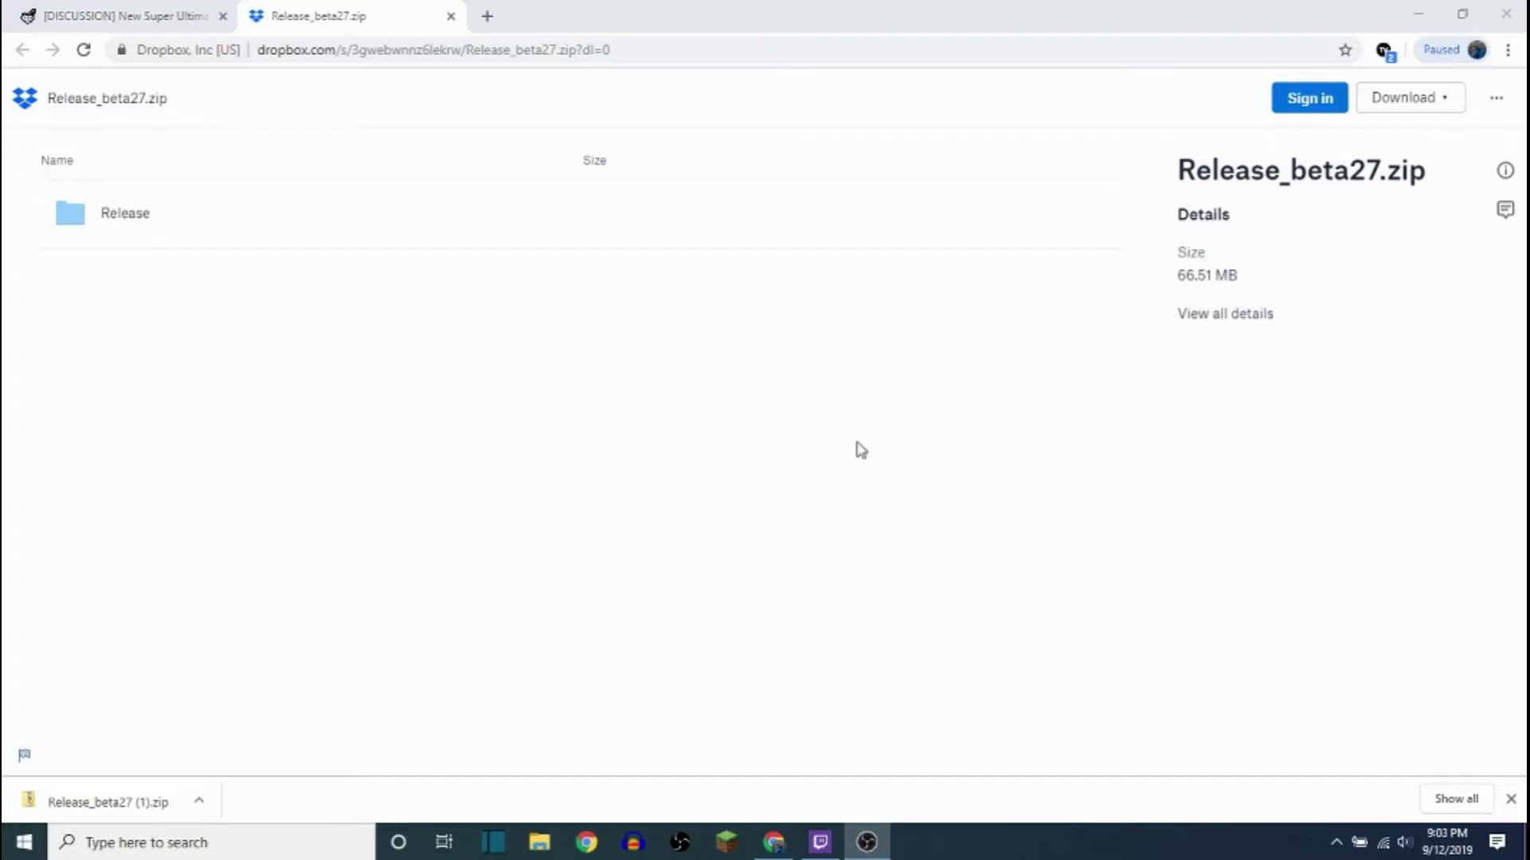
click(199, 802)
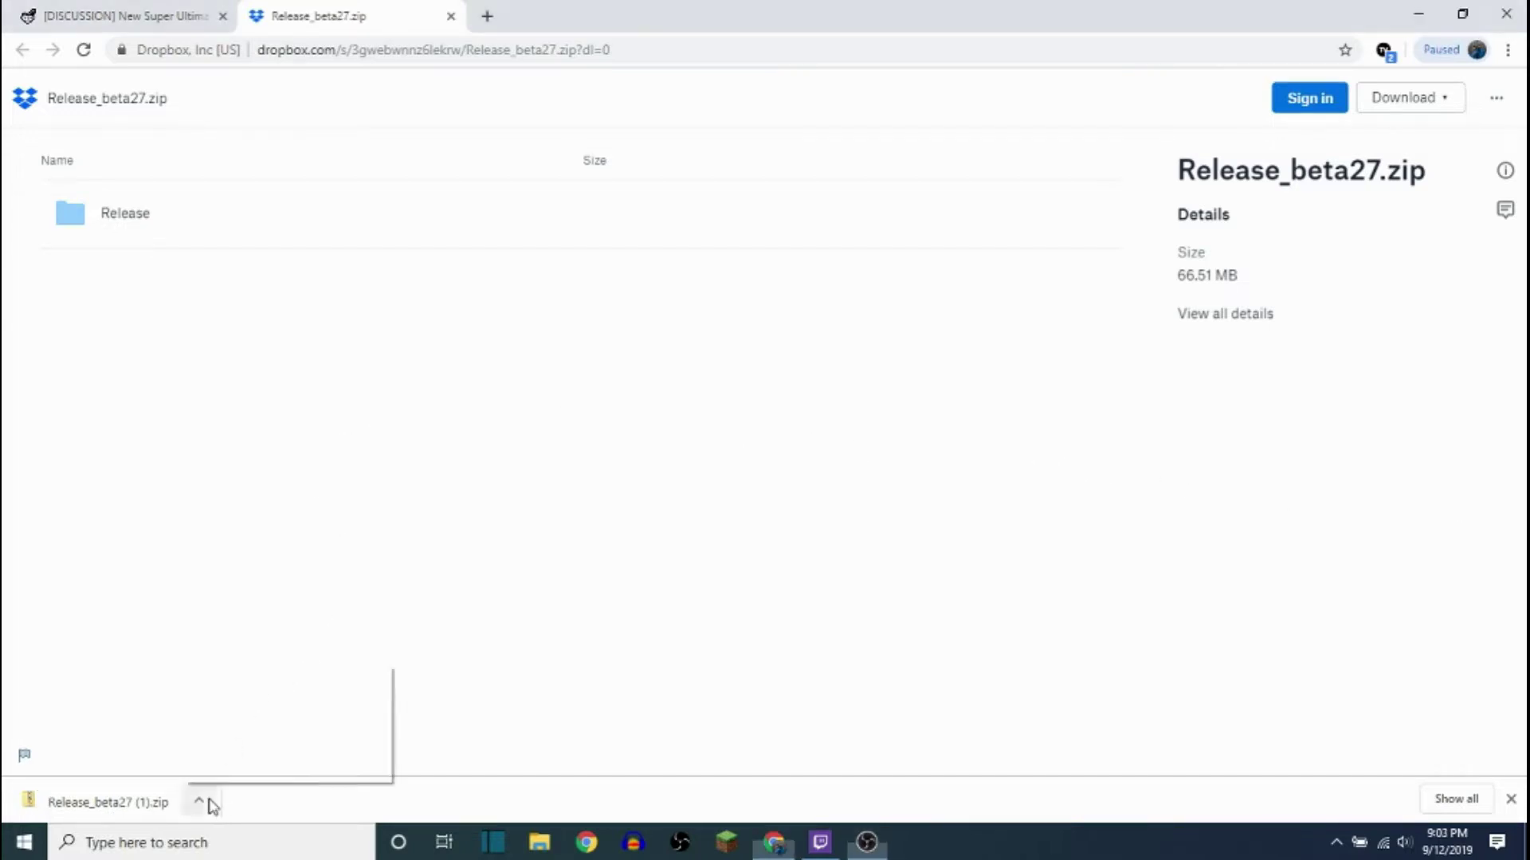
- Extract Release_beta27 (1).zip into its suggested folder and open the Release folder
click(239, 739)
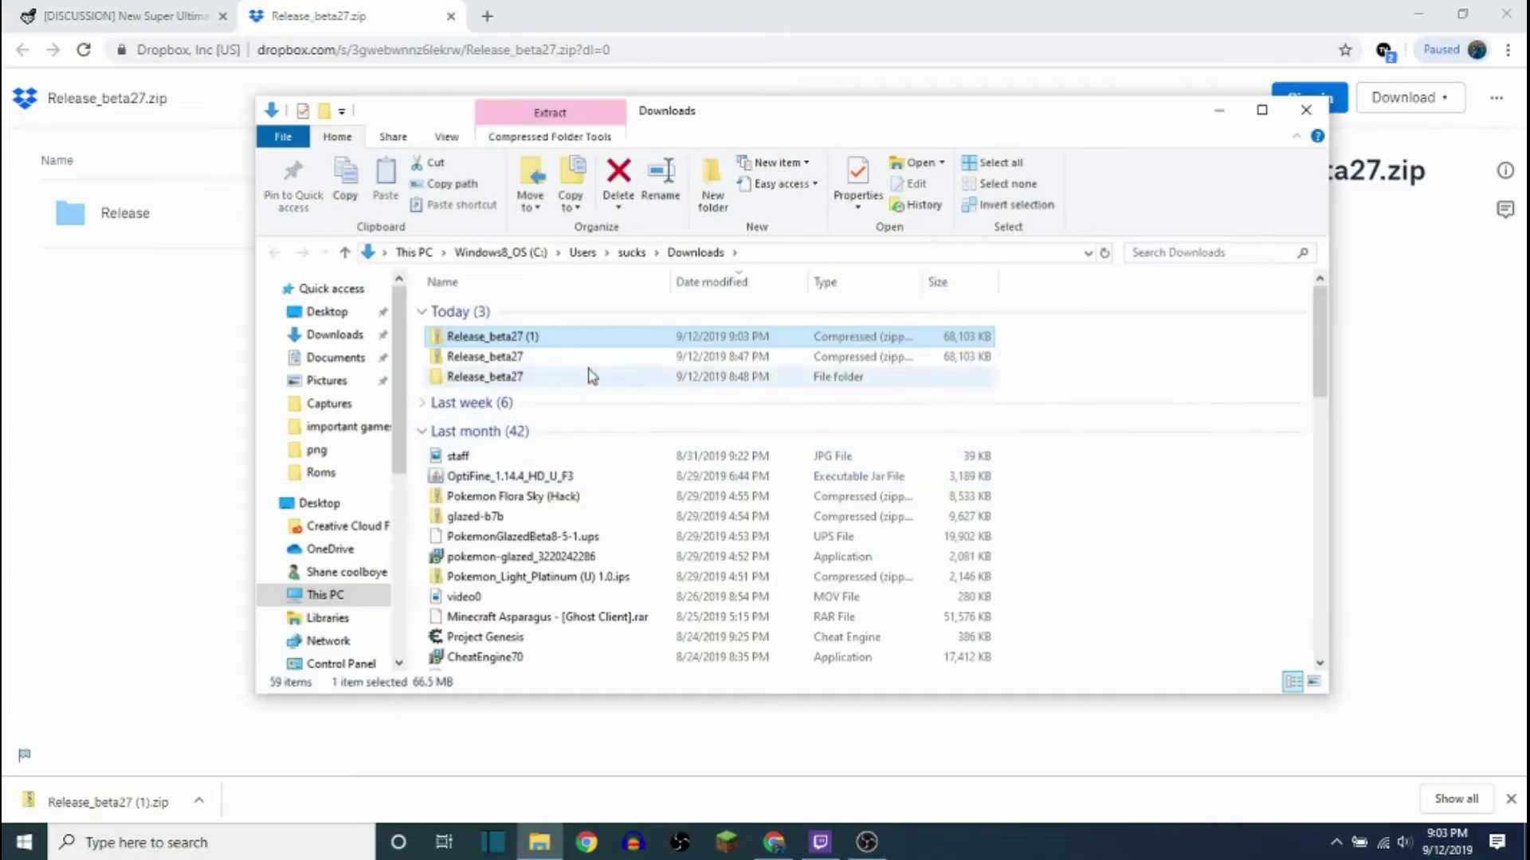
right_click(554, 338)
mouse_move(603, 448)
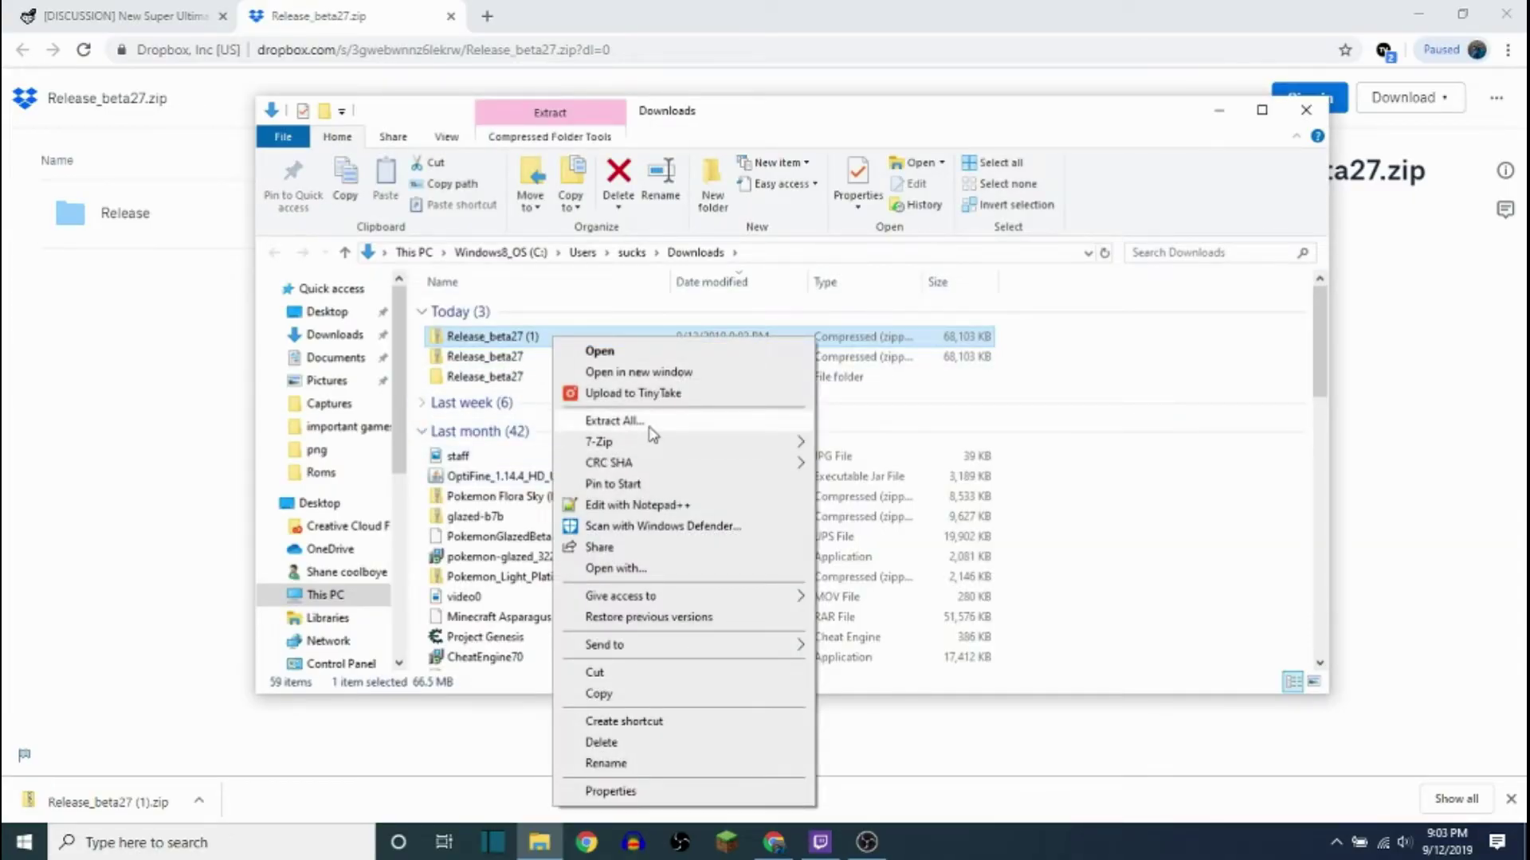
click(614, 420)
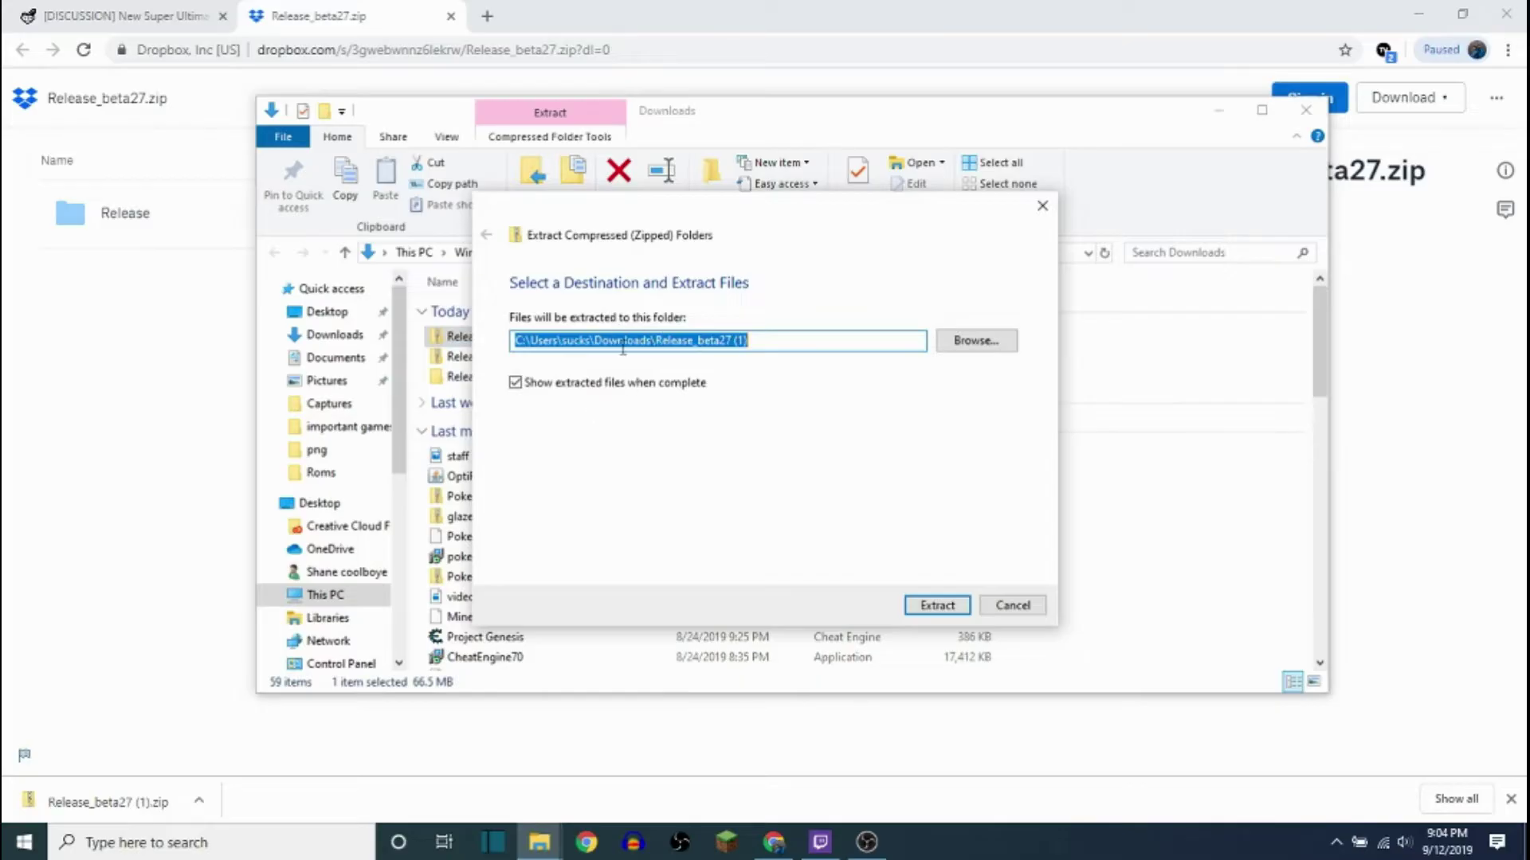
click(929, 609)
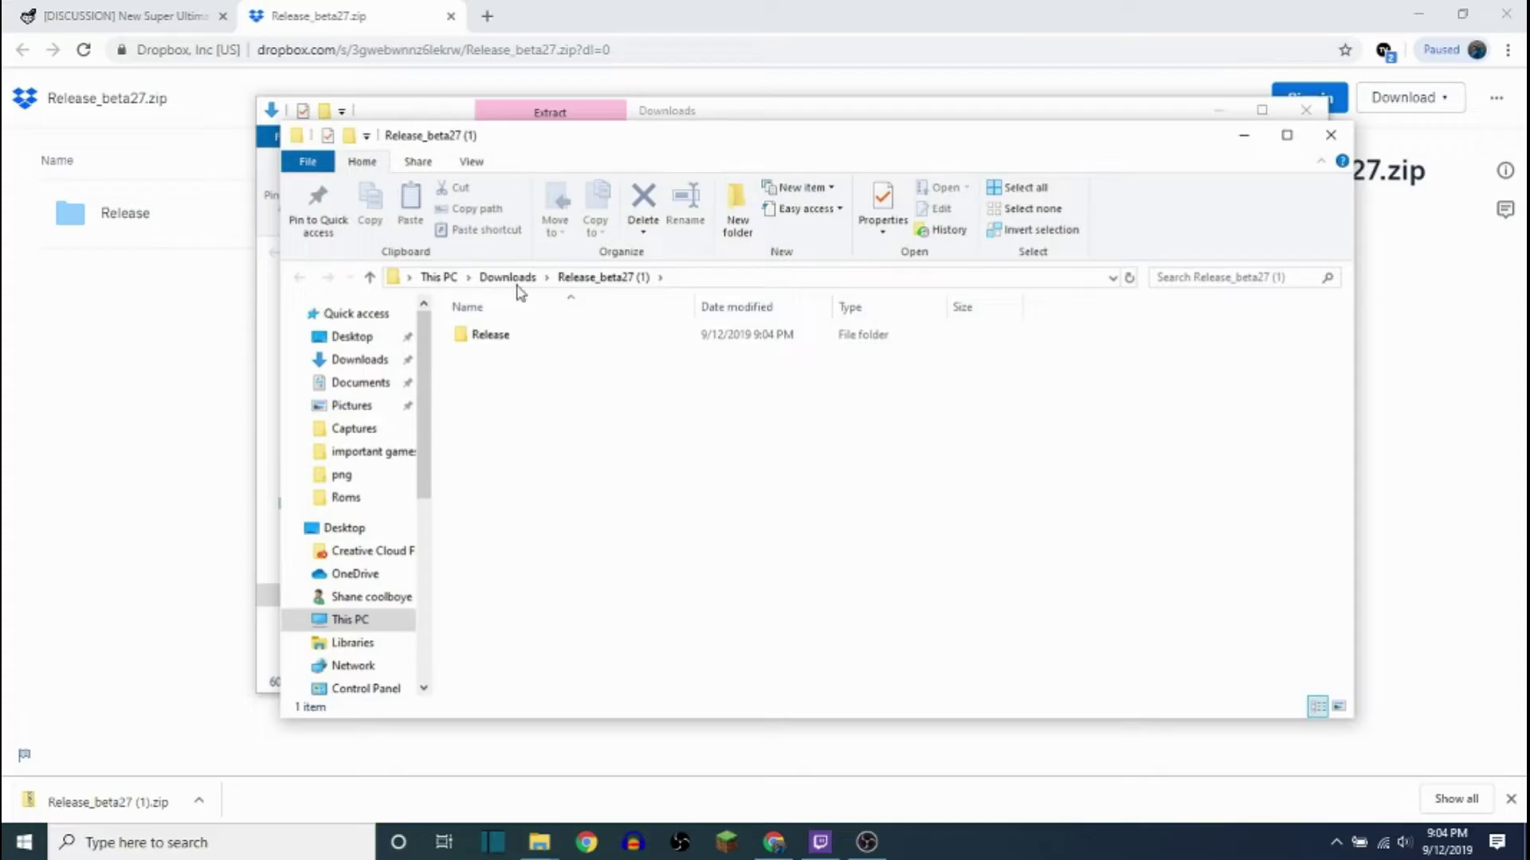
double_click(510, 336)
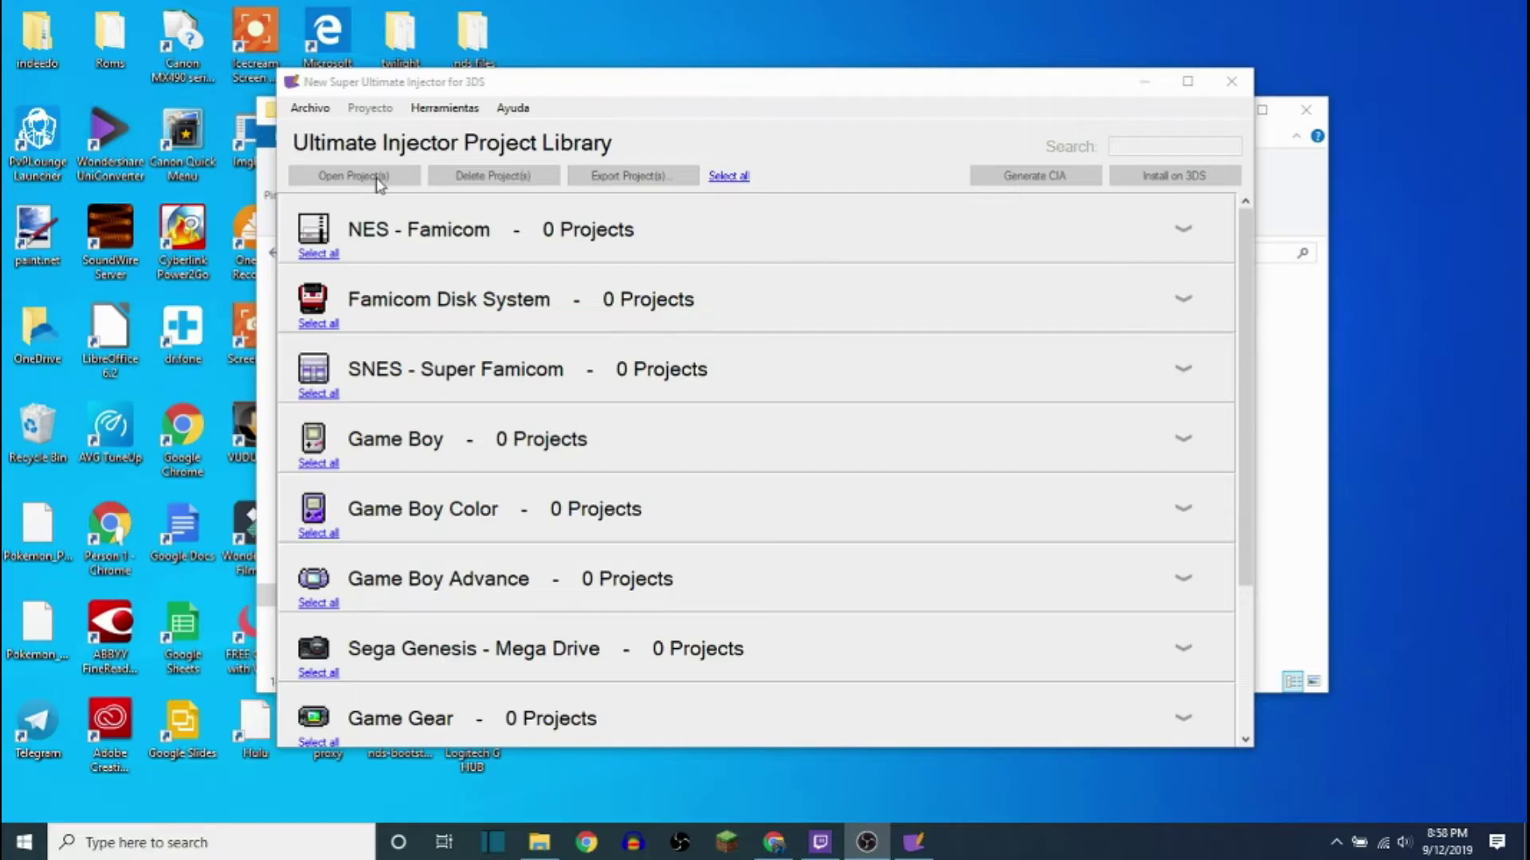
- Create a new project via Archivo > Nuevo > CIA de Game Boy Advance
scroll(386, 228, down, 3)
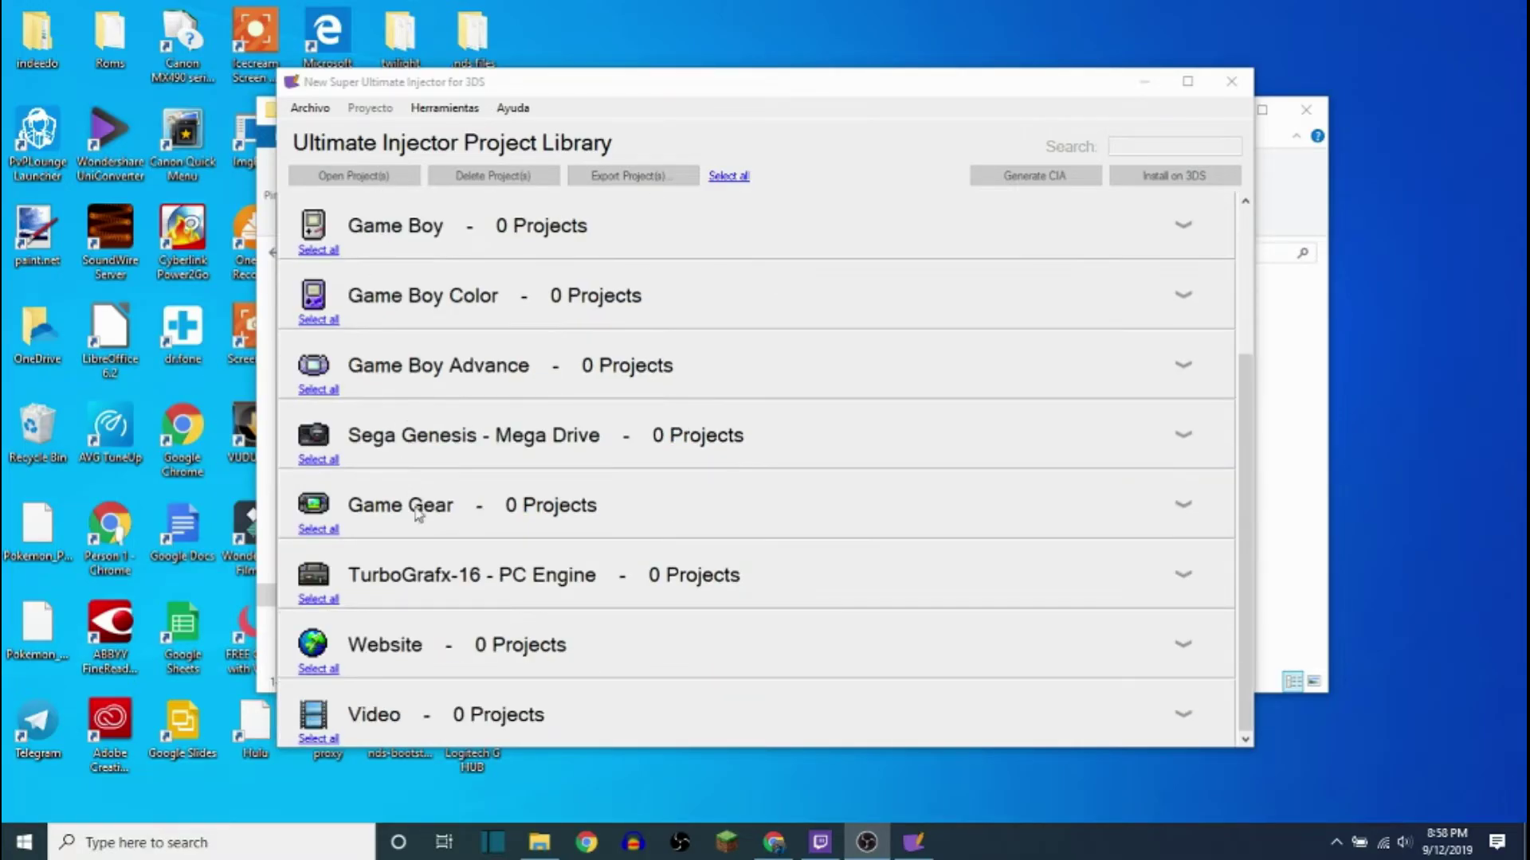
scroll(363, 670, up, 3)
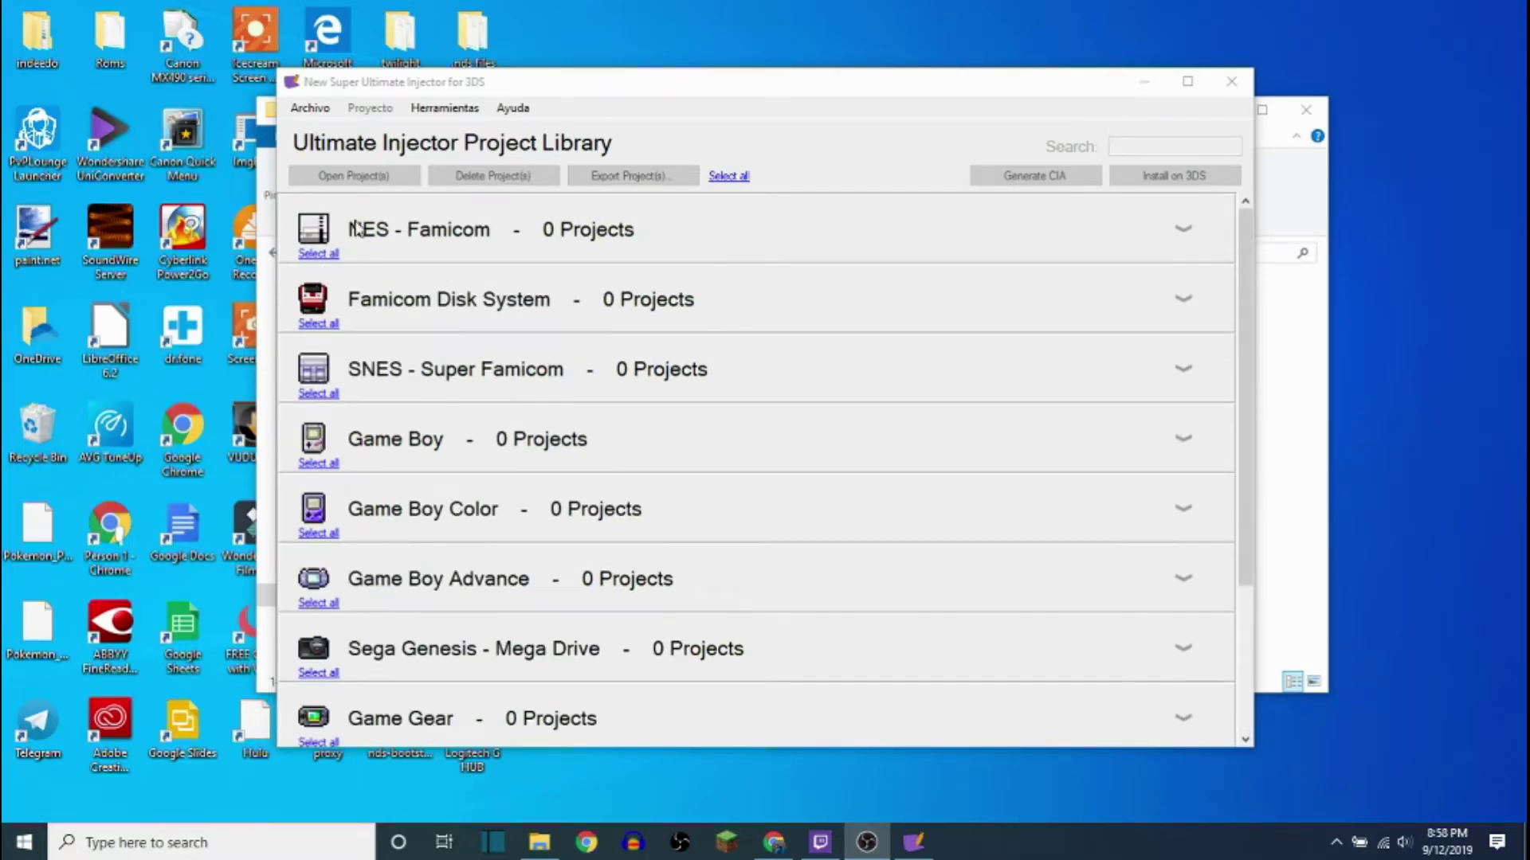
click(310, 116)
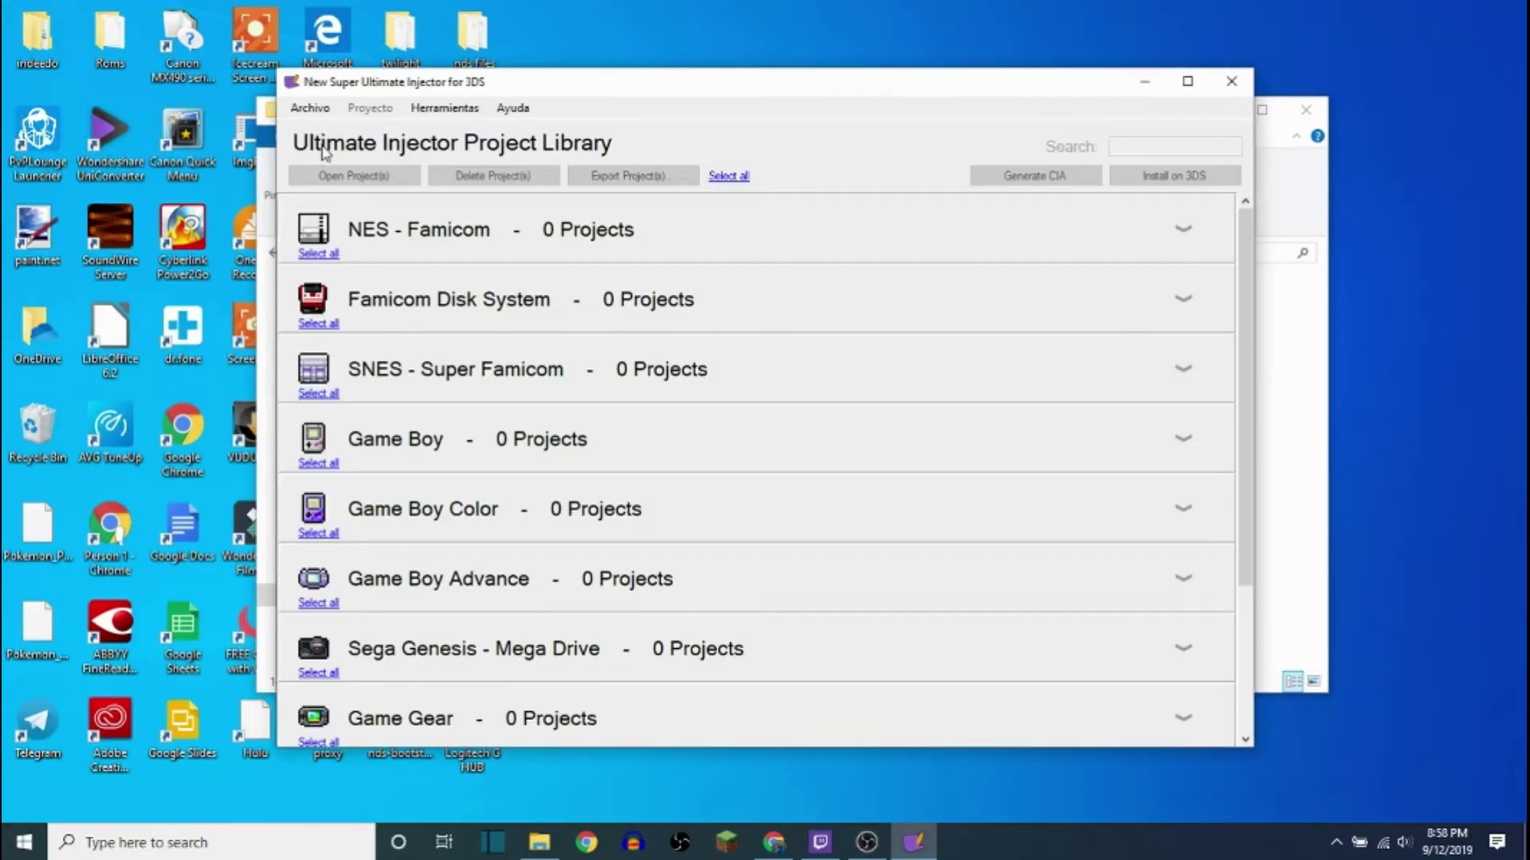
click(321, 116)
mouse_move(330, 135)
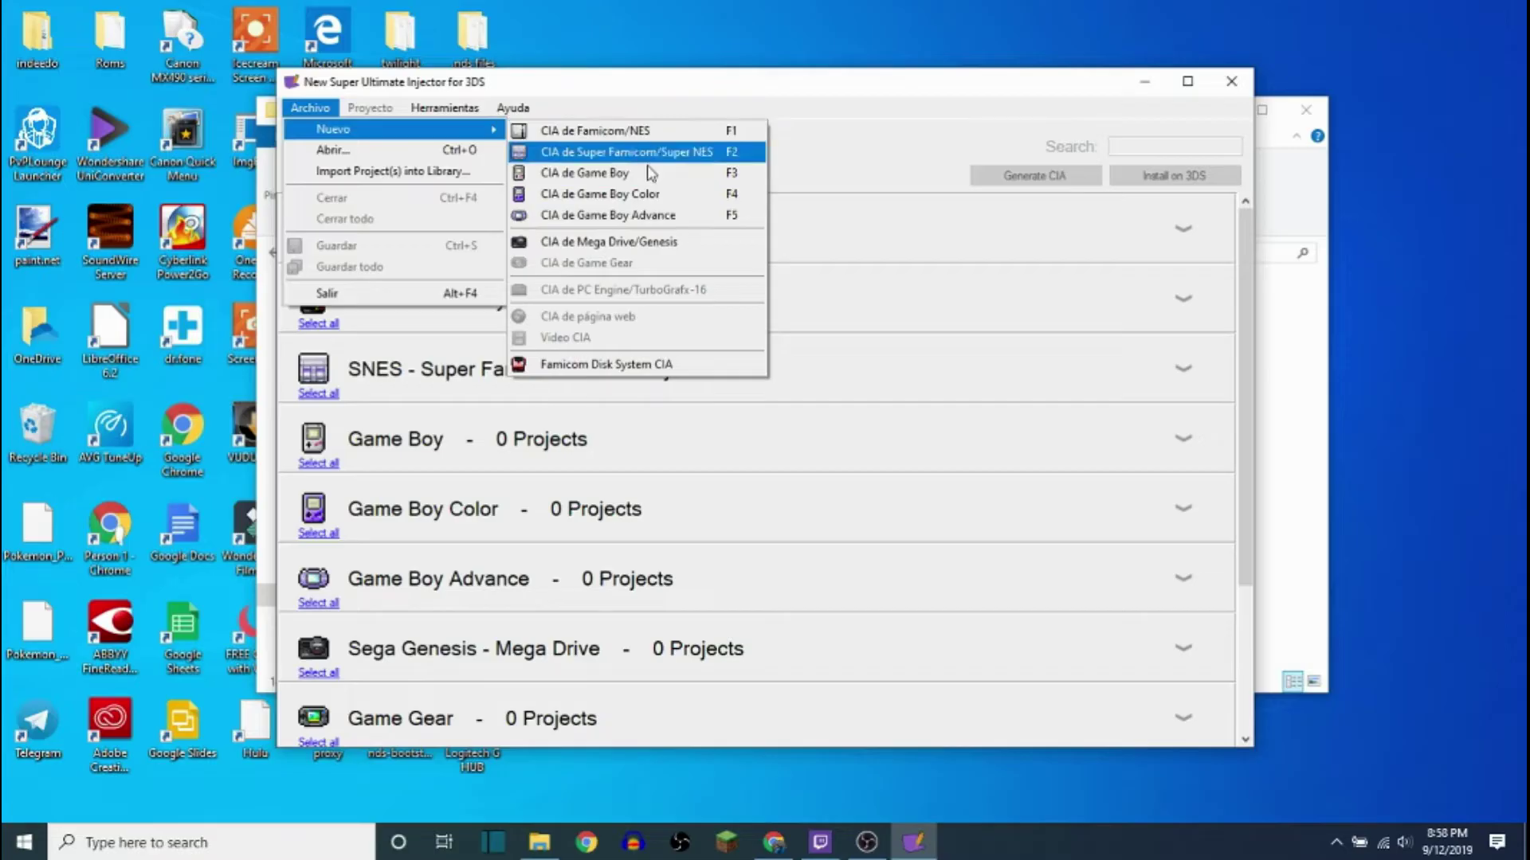
click(653, 223)
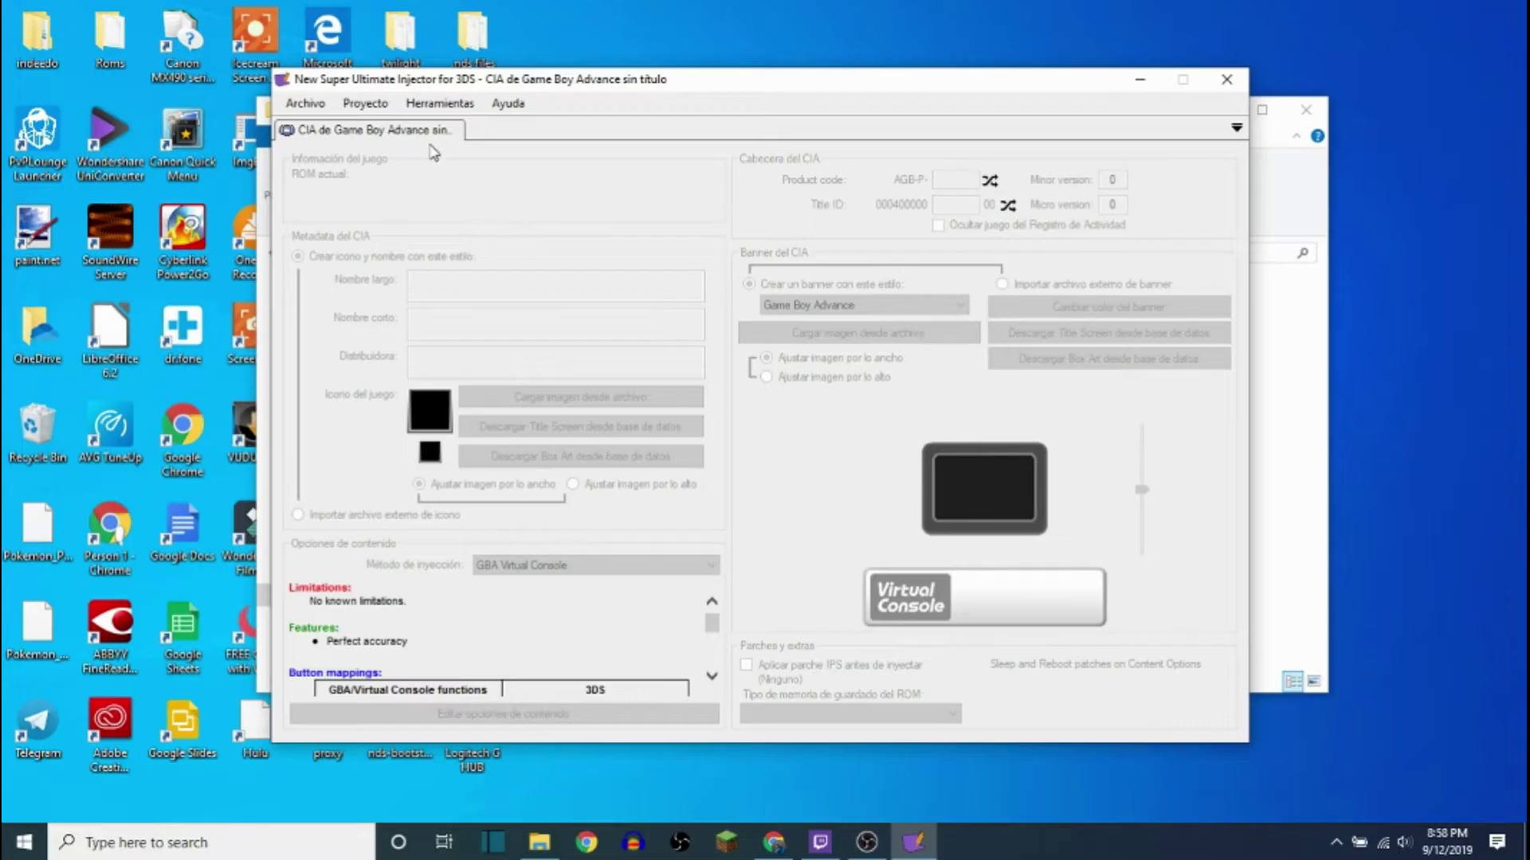
- Load Pokemon - Emerald Version (U).gba into the project with Cargar ROM
right_click(385, 134)
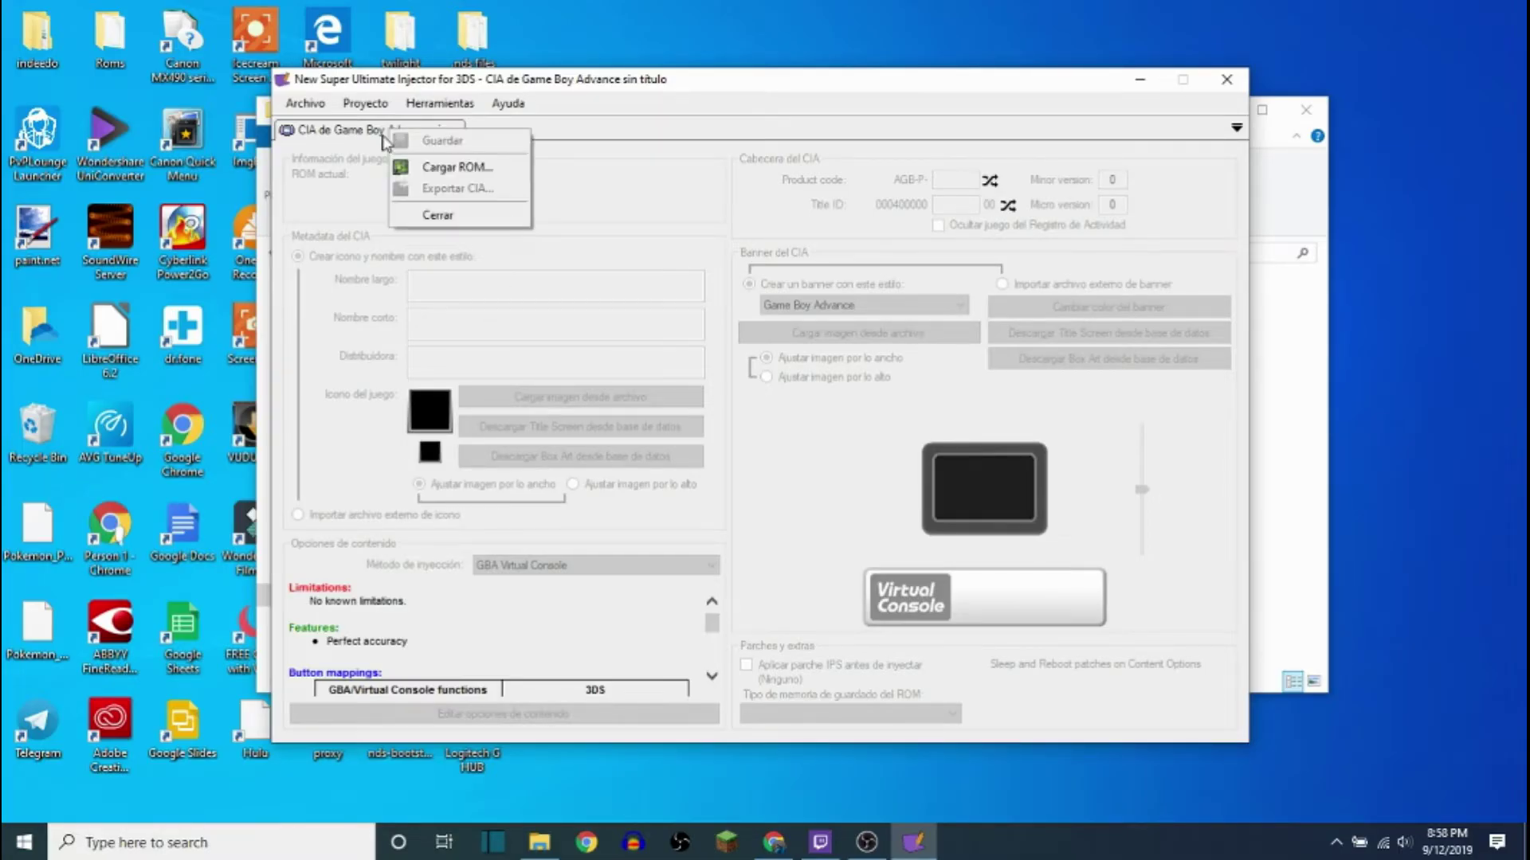
click(419, 168)
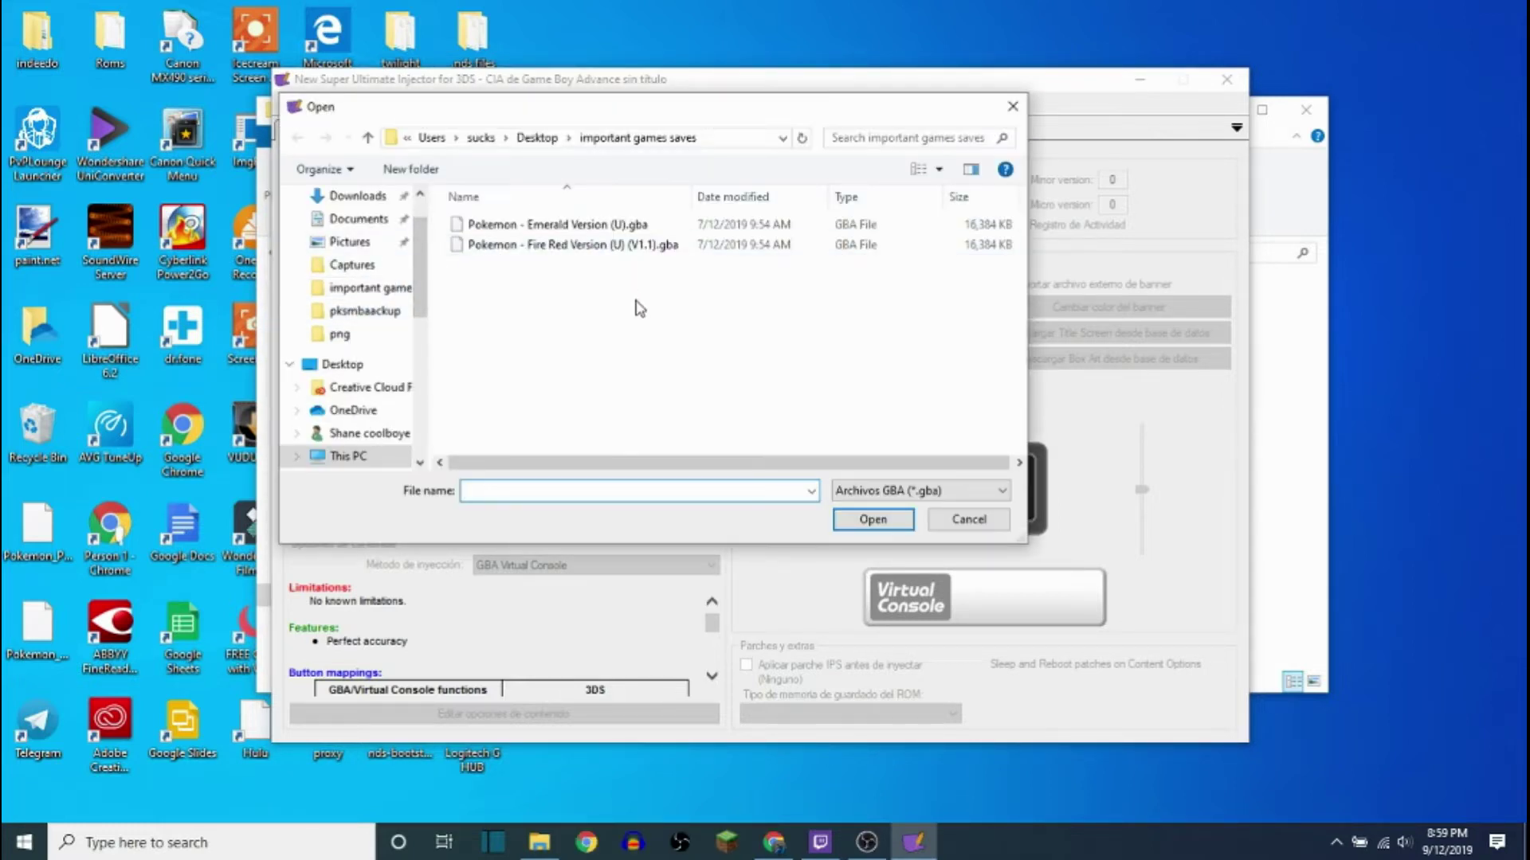
double_click(715, 229)
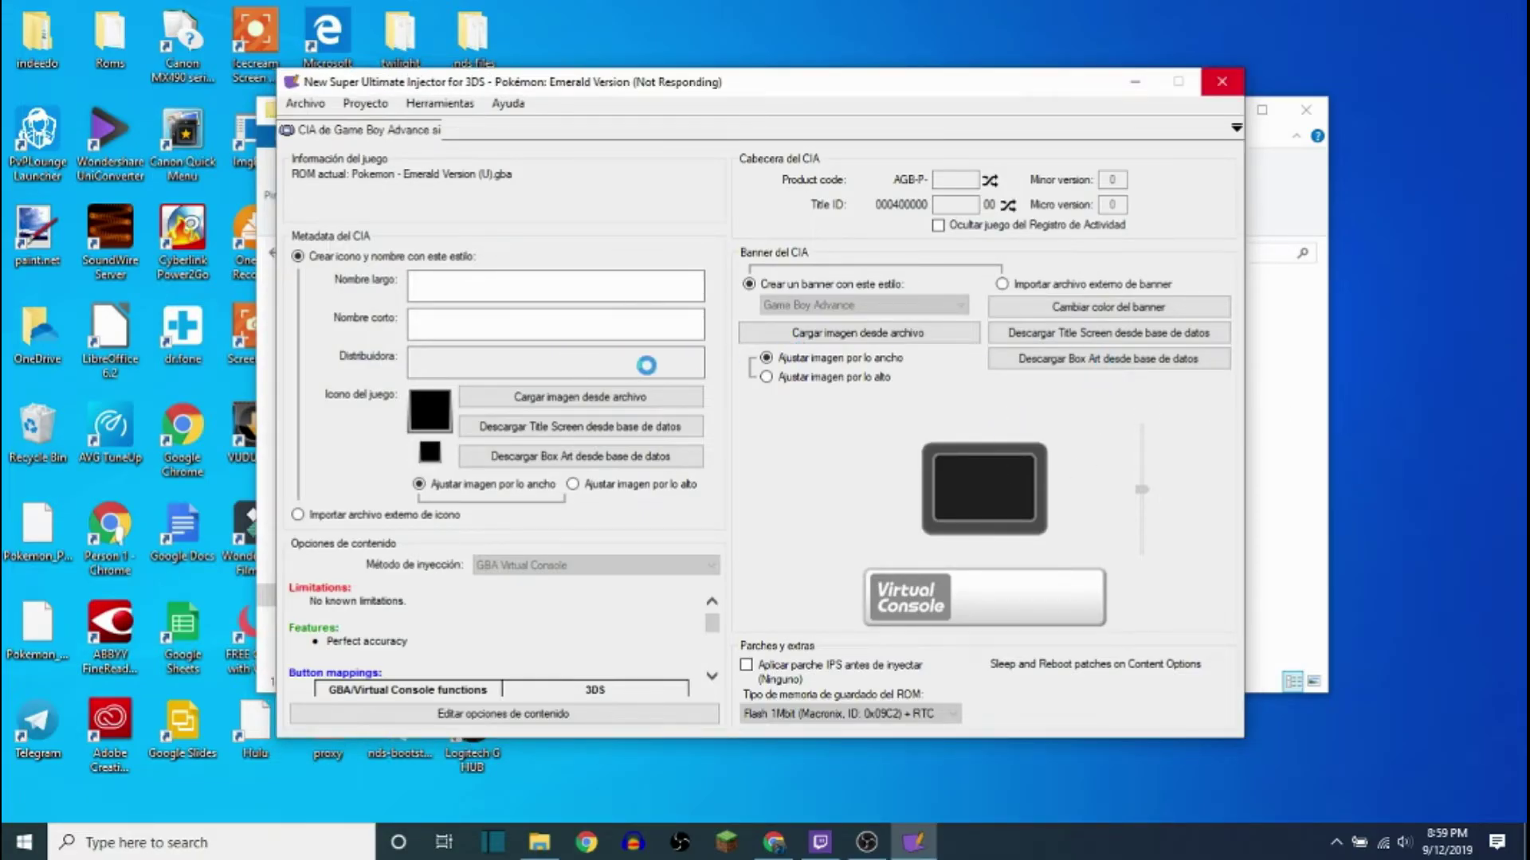
- Download Emerald box art for the game icon and the Emerald title screen for the banner
click(594, 429)
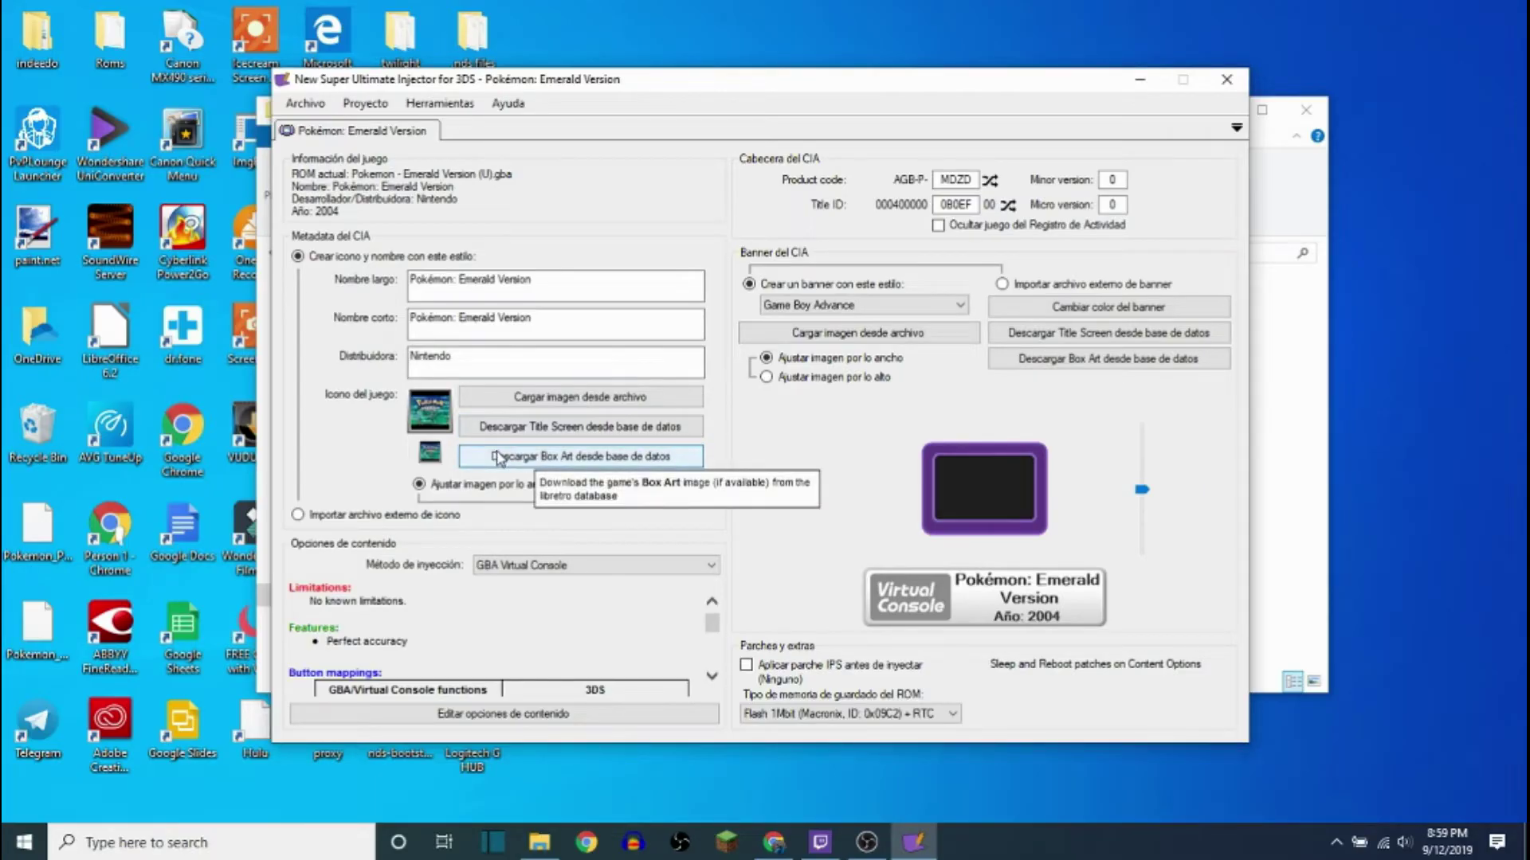
click(501, 458)
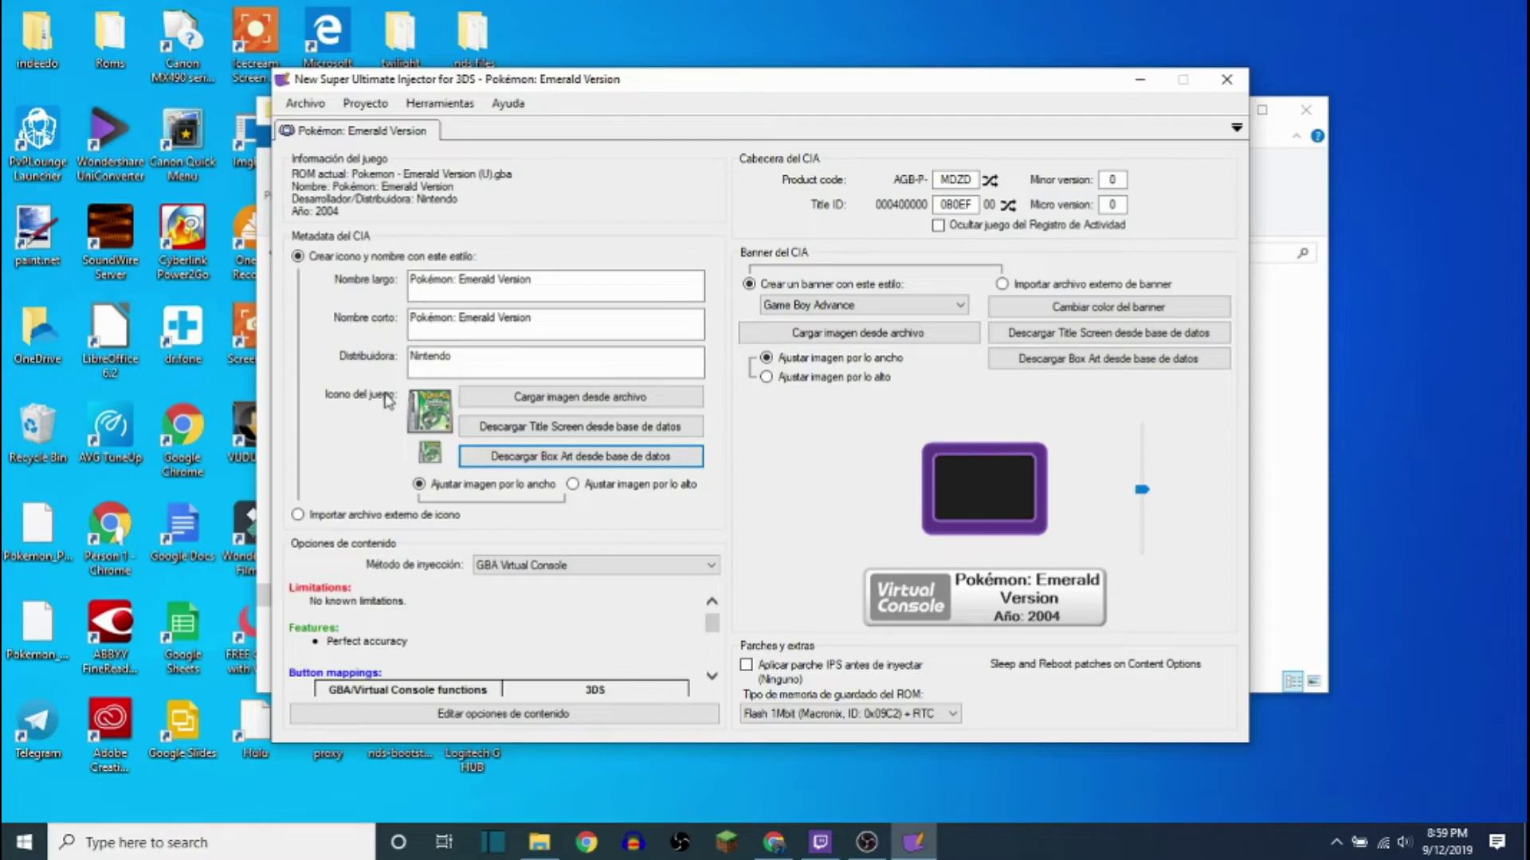
click(1115, 362)
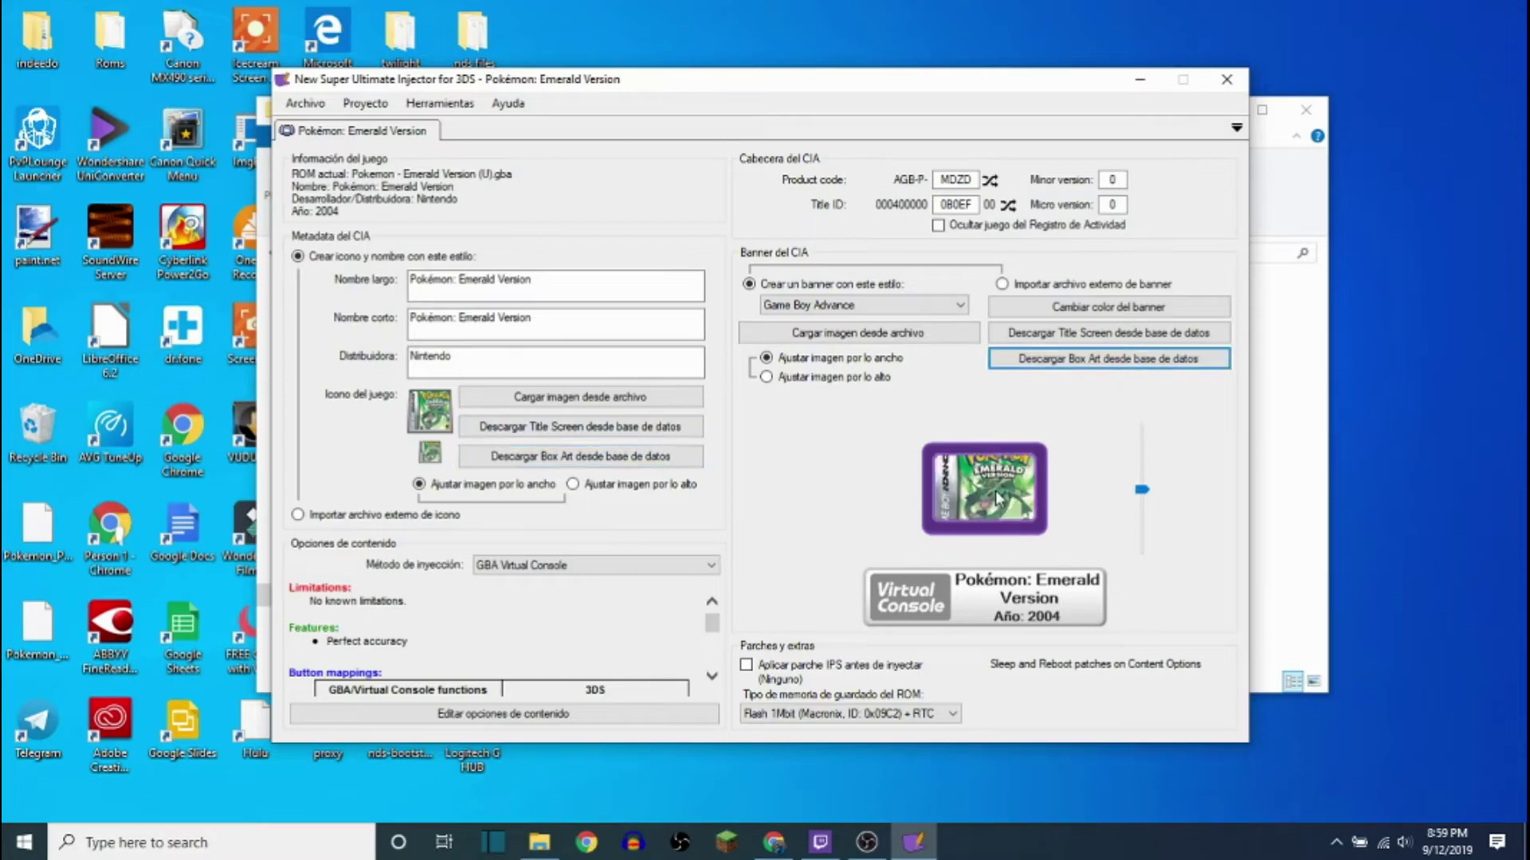
click(1092, 333)
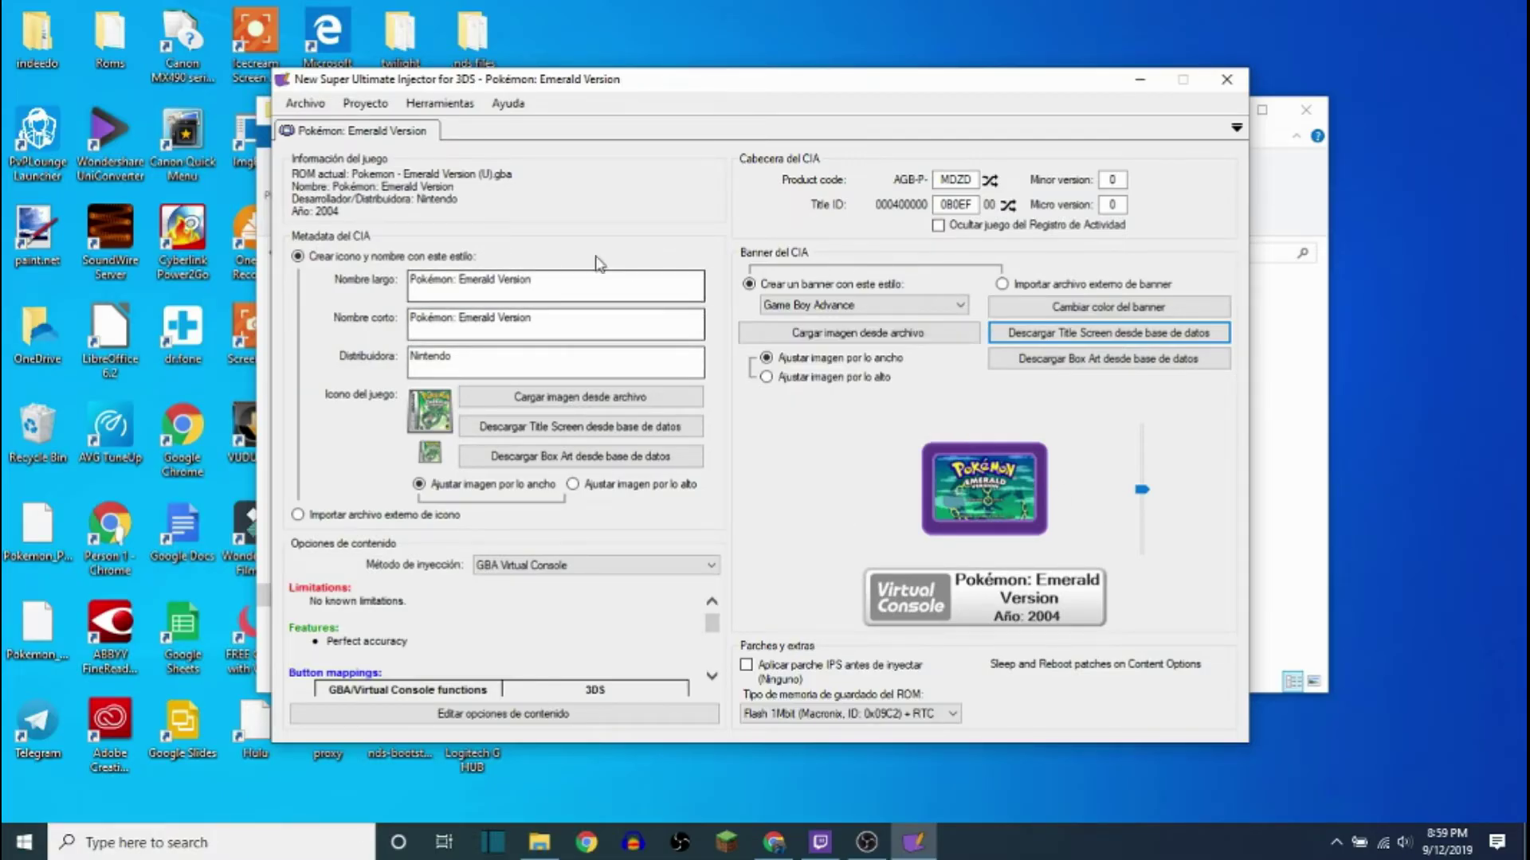
- Export the Emerald CIA under its suggested name, replacing the existing file, then close the injector
right_click(408, 137)
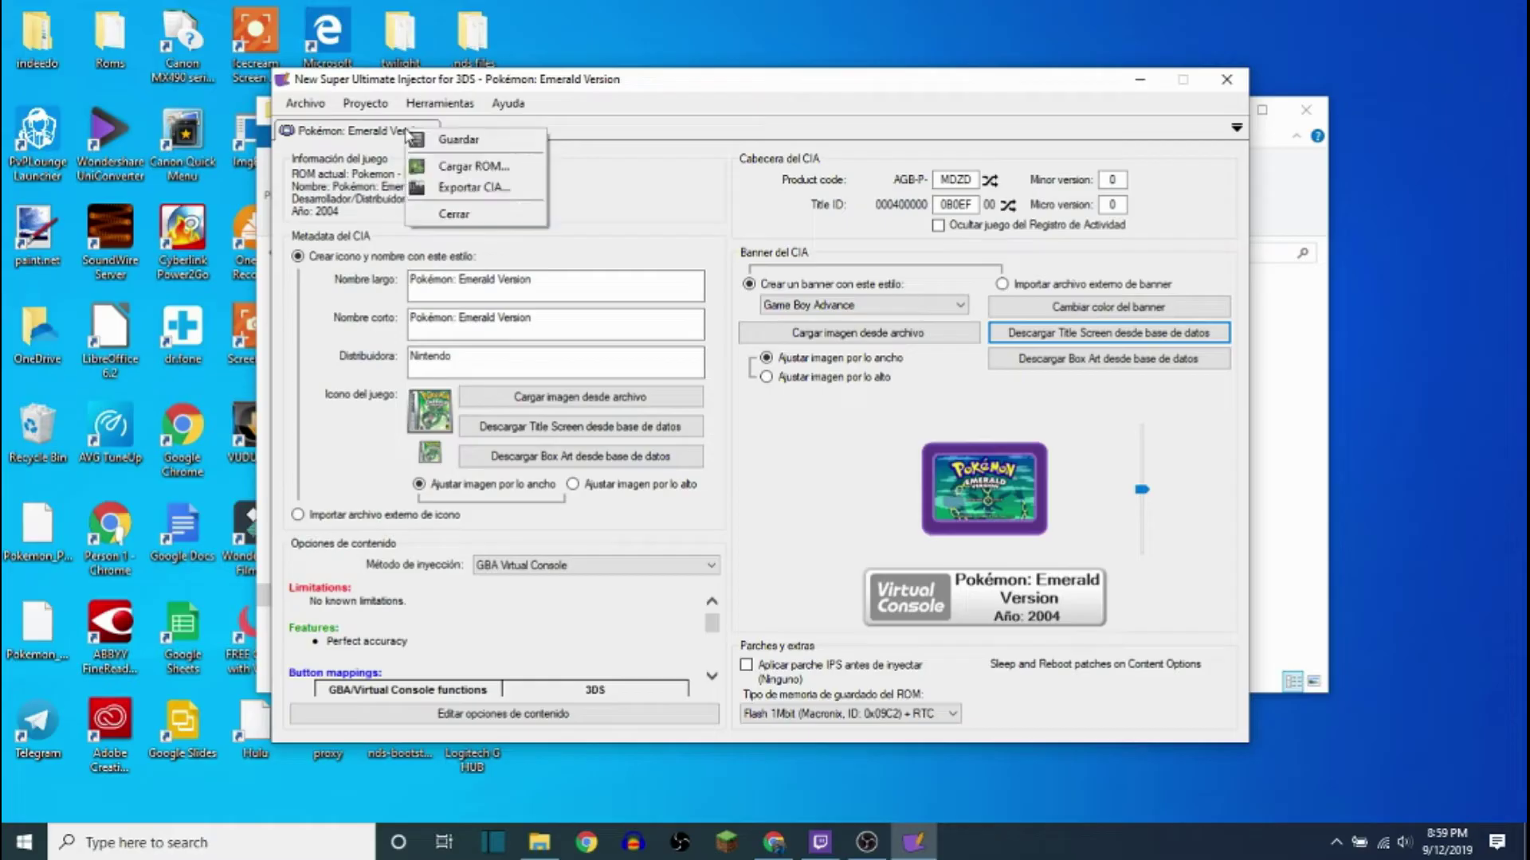
click(435, 185)
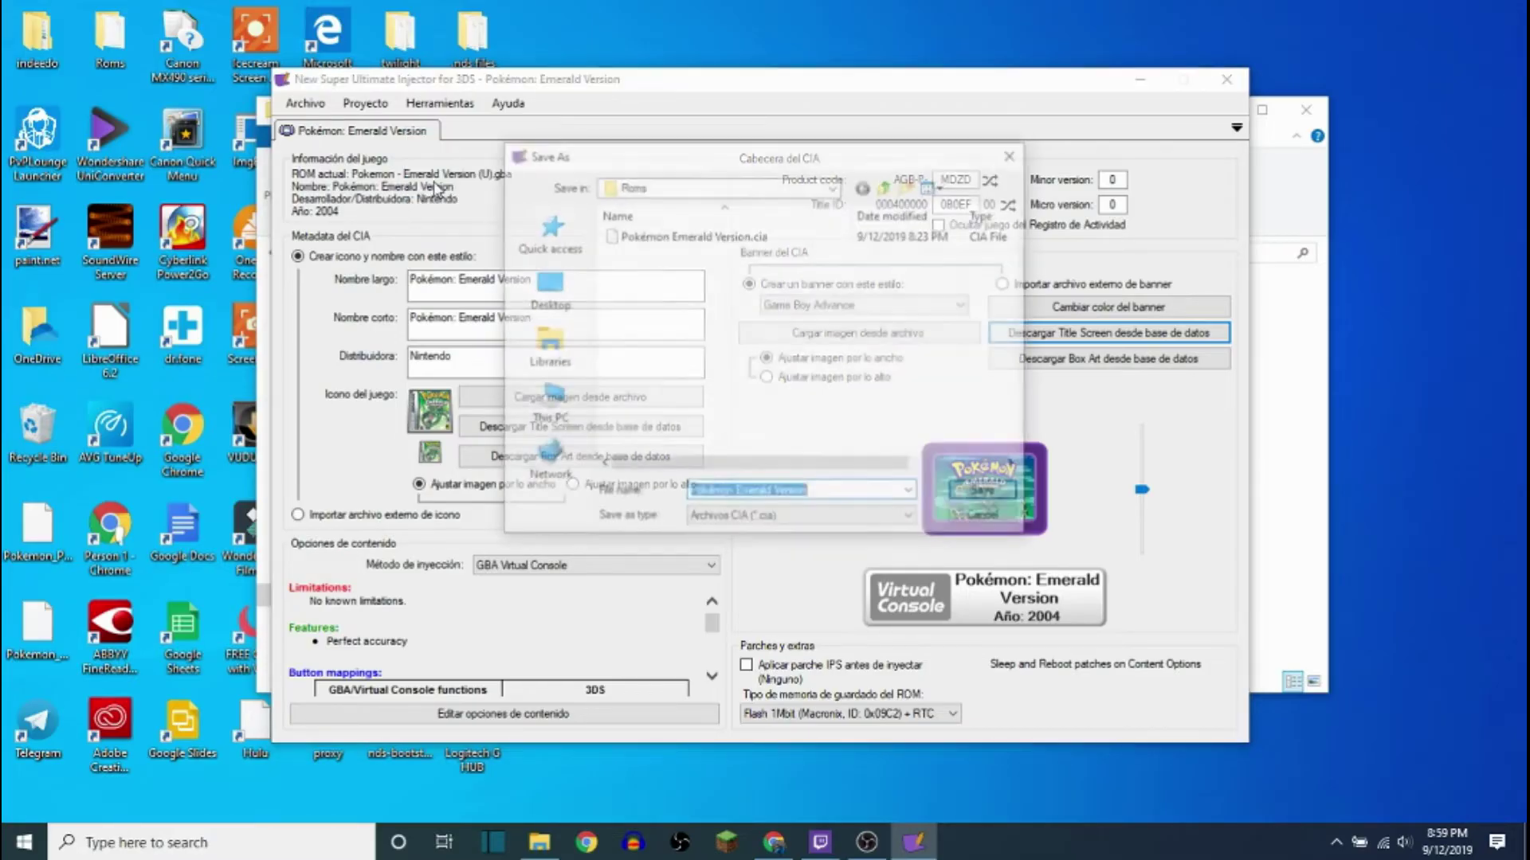
click(986, 494)
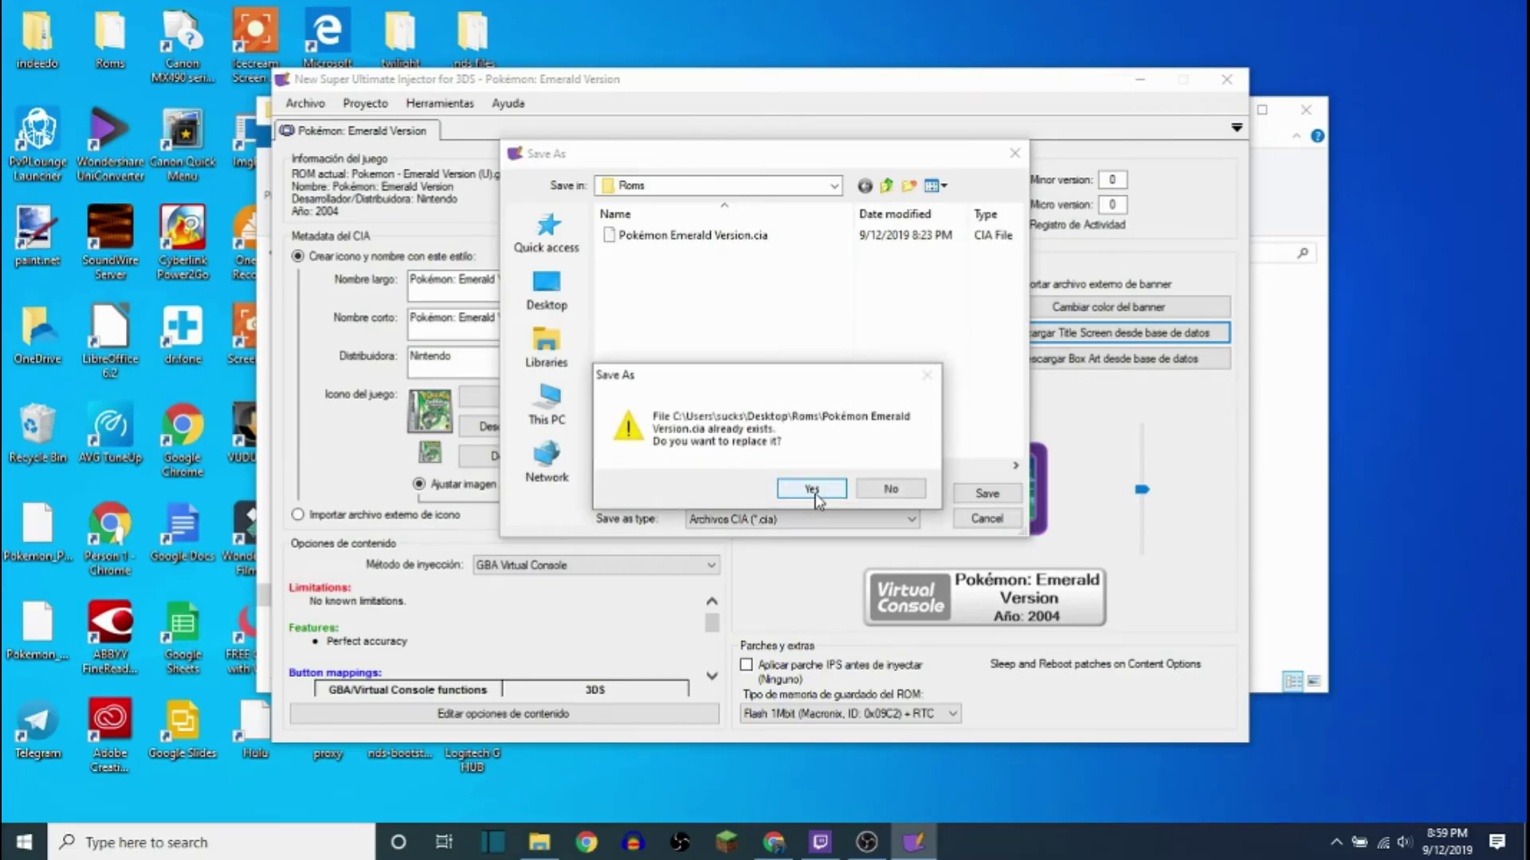
click(812, 489)
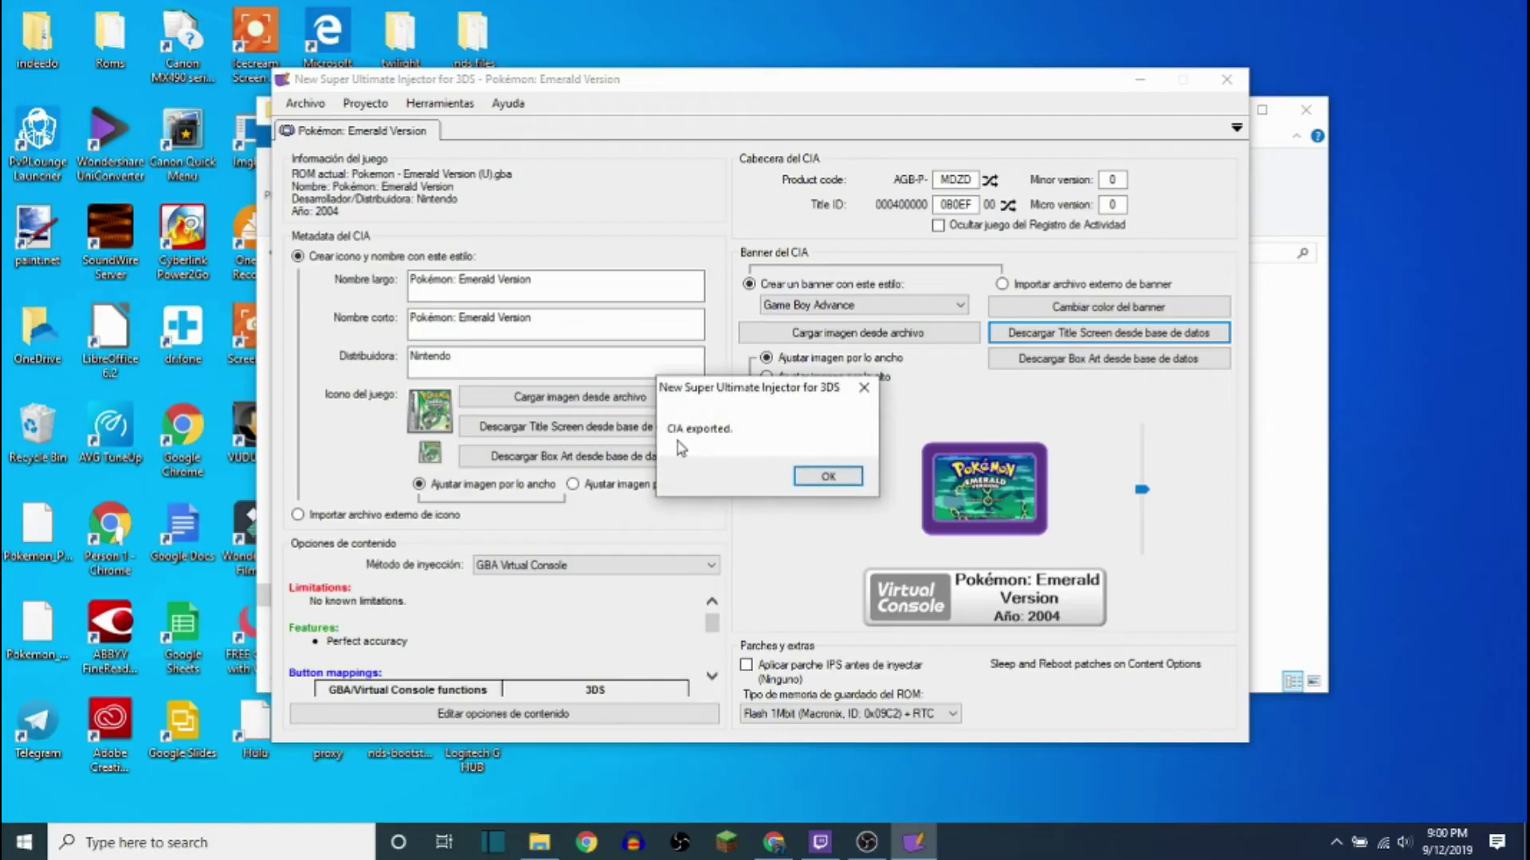
click(826, 478)
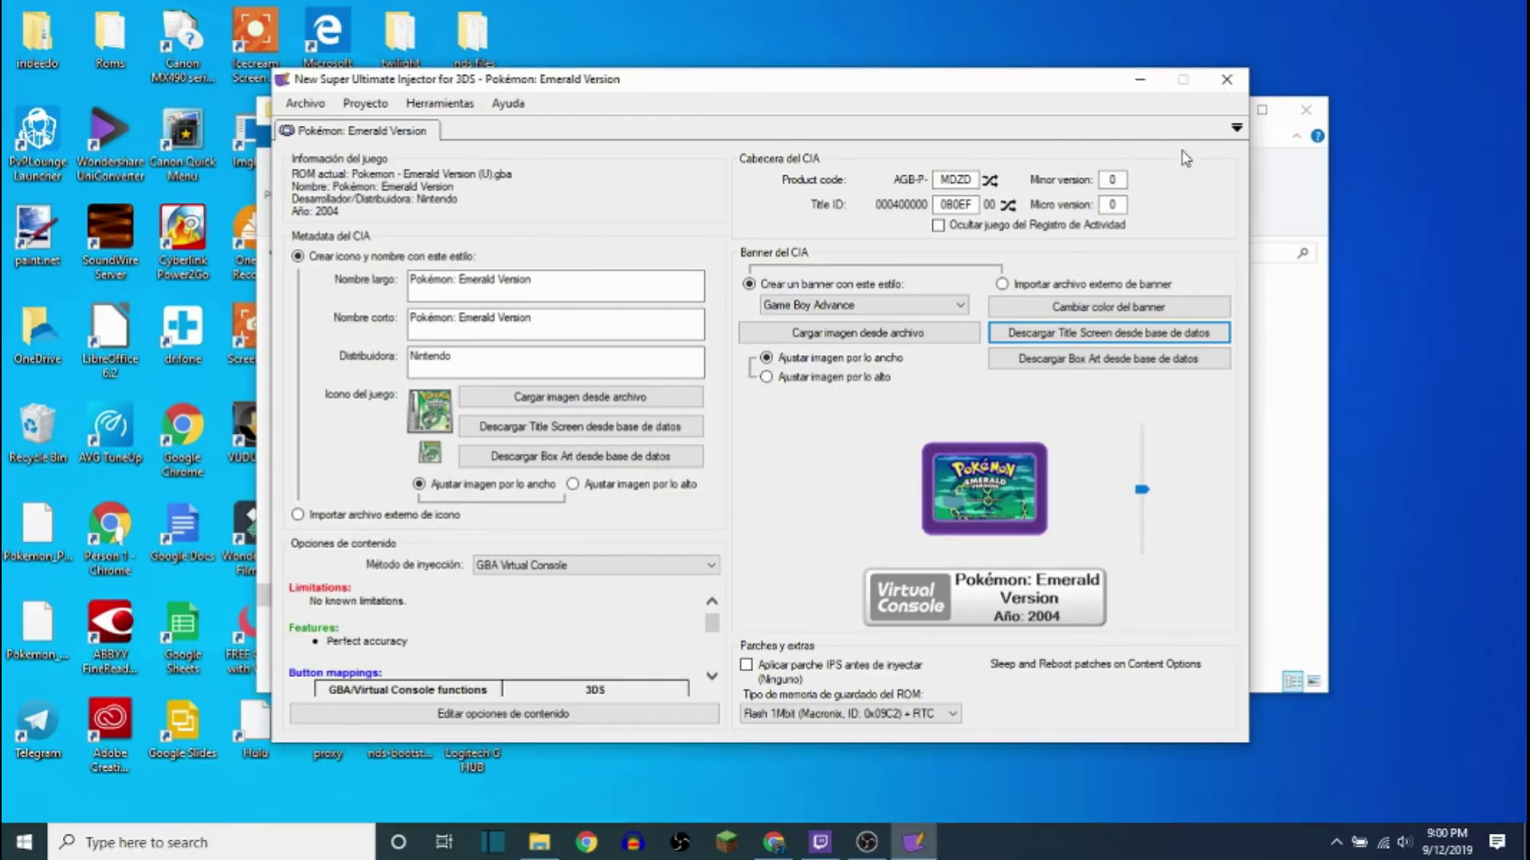
click(1227, 79)
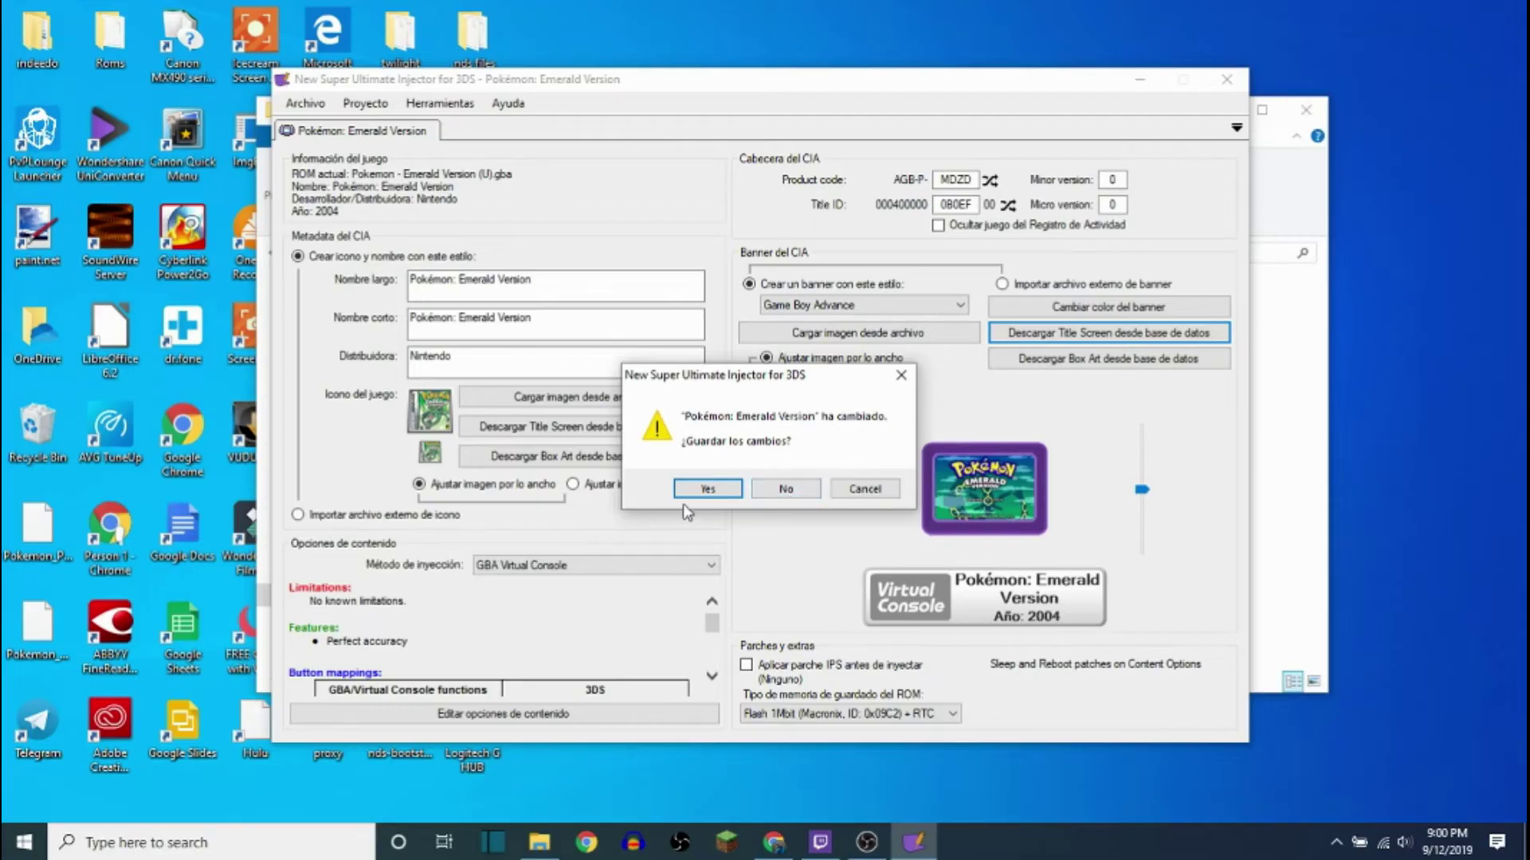
- Answer the save prompt, close the Release folder and open a new File Explorer window
click(786, 489)
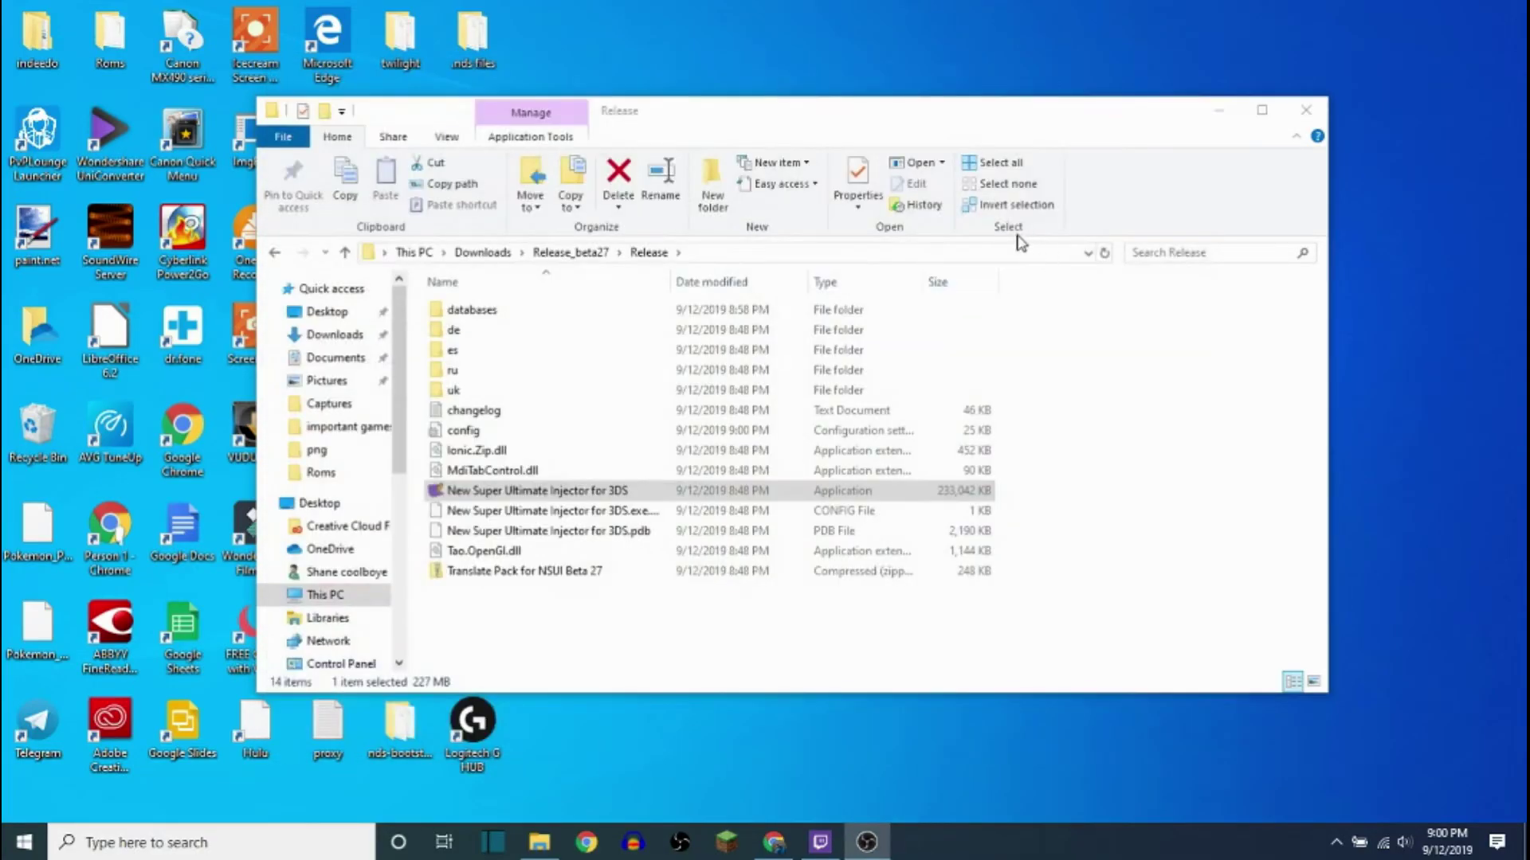
click(1305, 110)
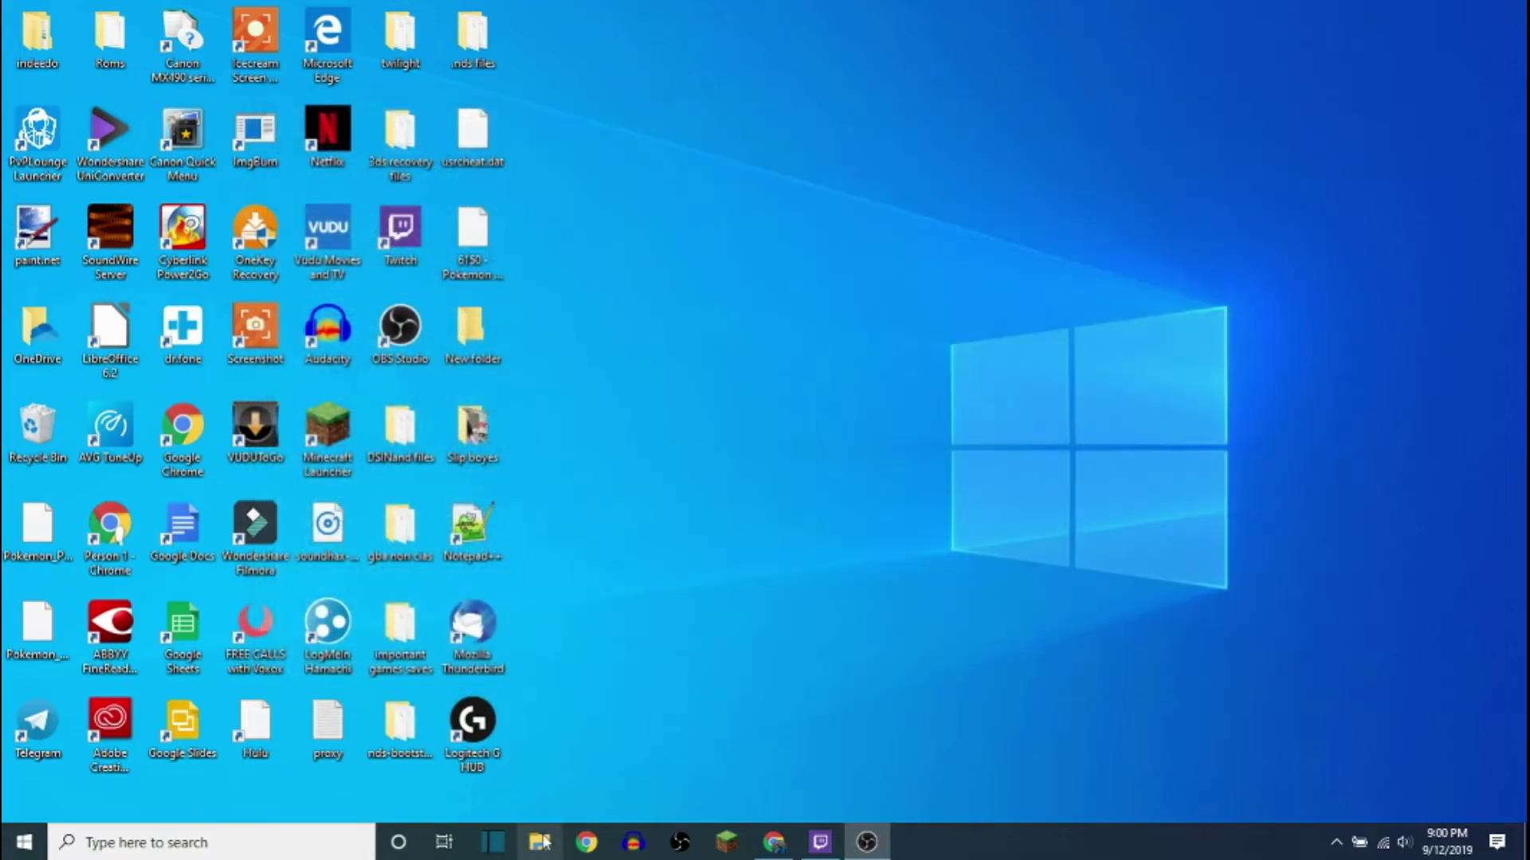
key(super+e)
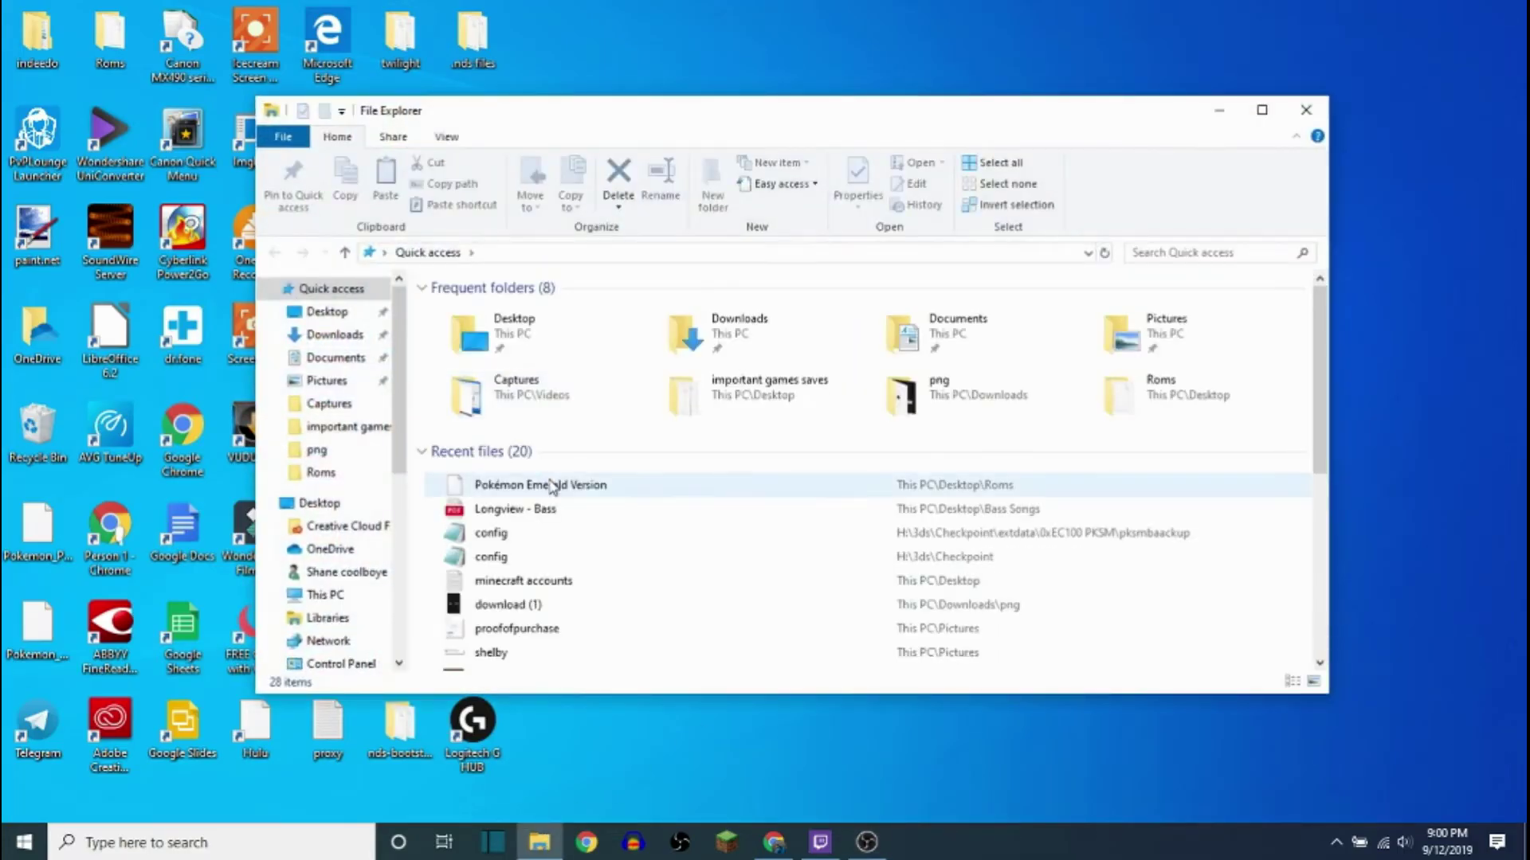
- Copy the exported Pokémon Emerald Version CIA from Recent files
click(545, 487)
right_click(545, 496)
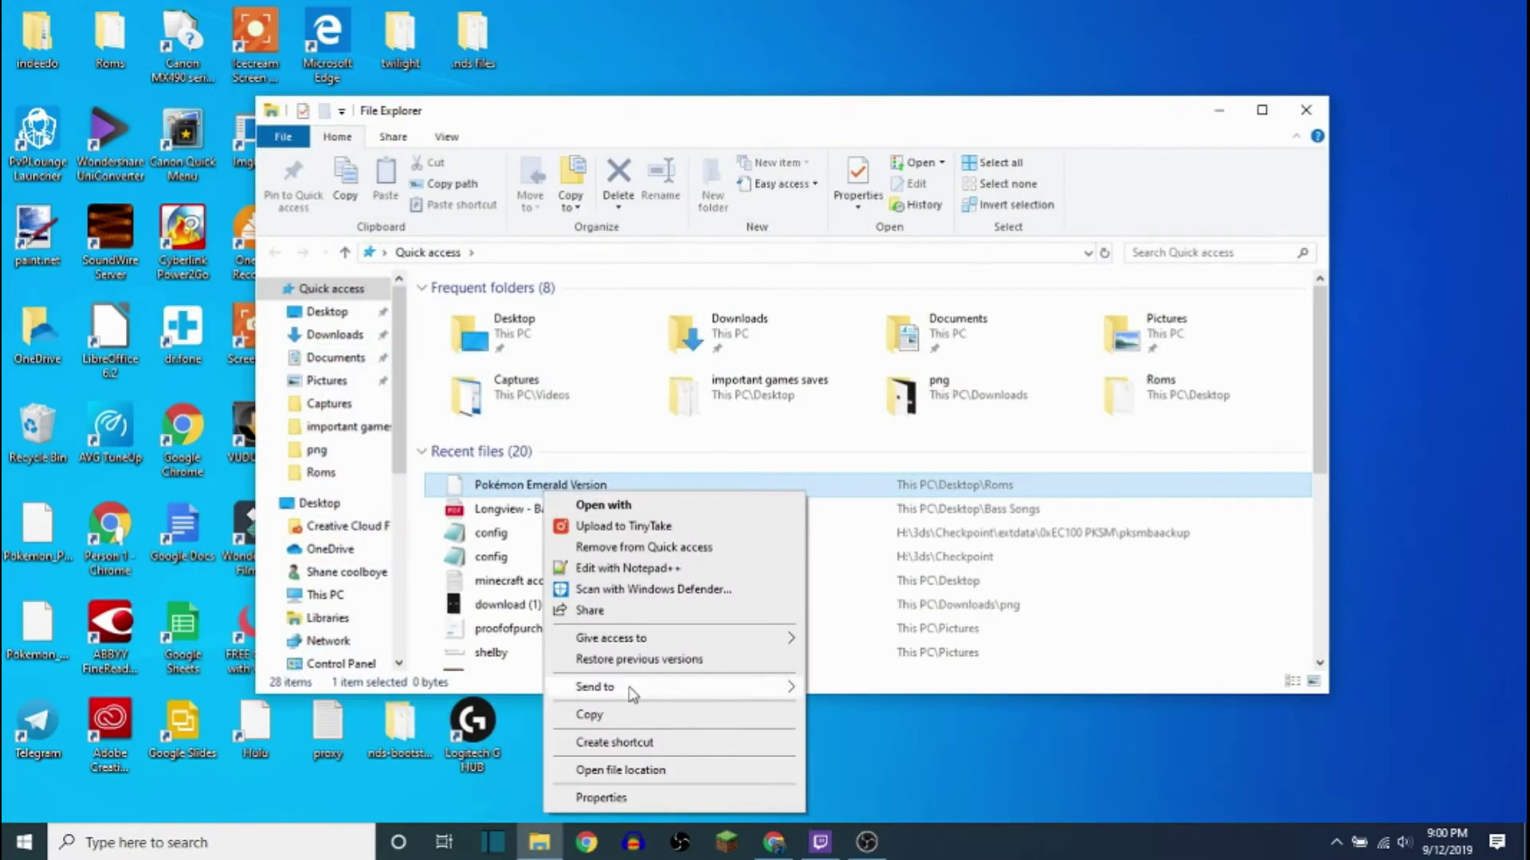
click(617, 714)
scroll(319, 525, down, 5)
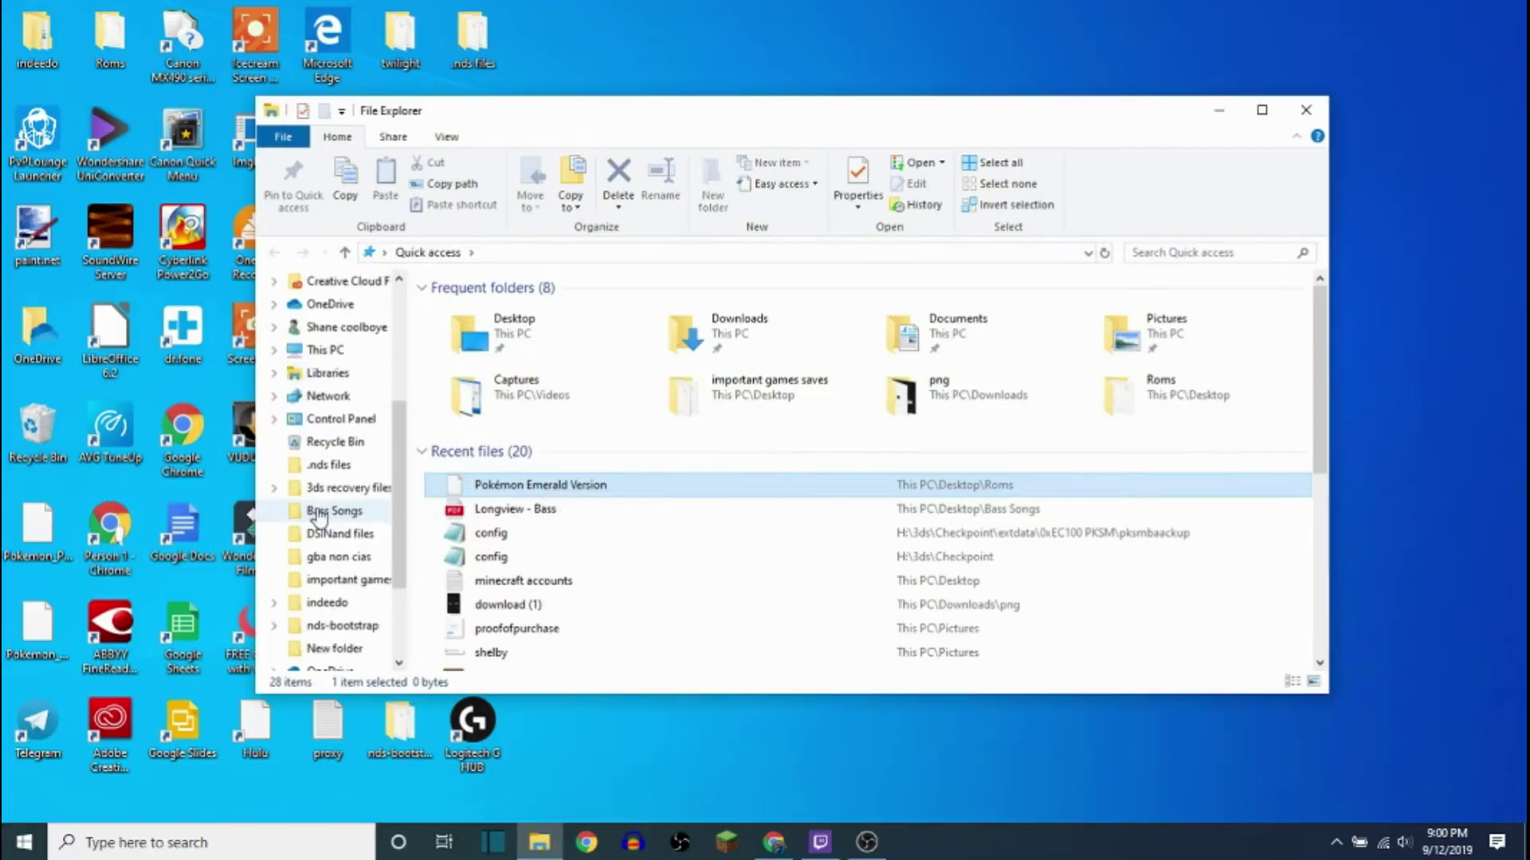
scroll(328, 530, up, 4)
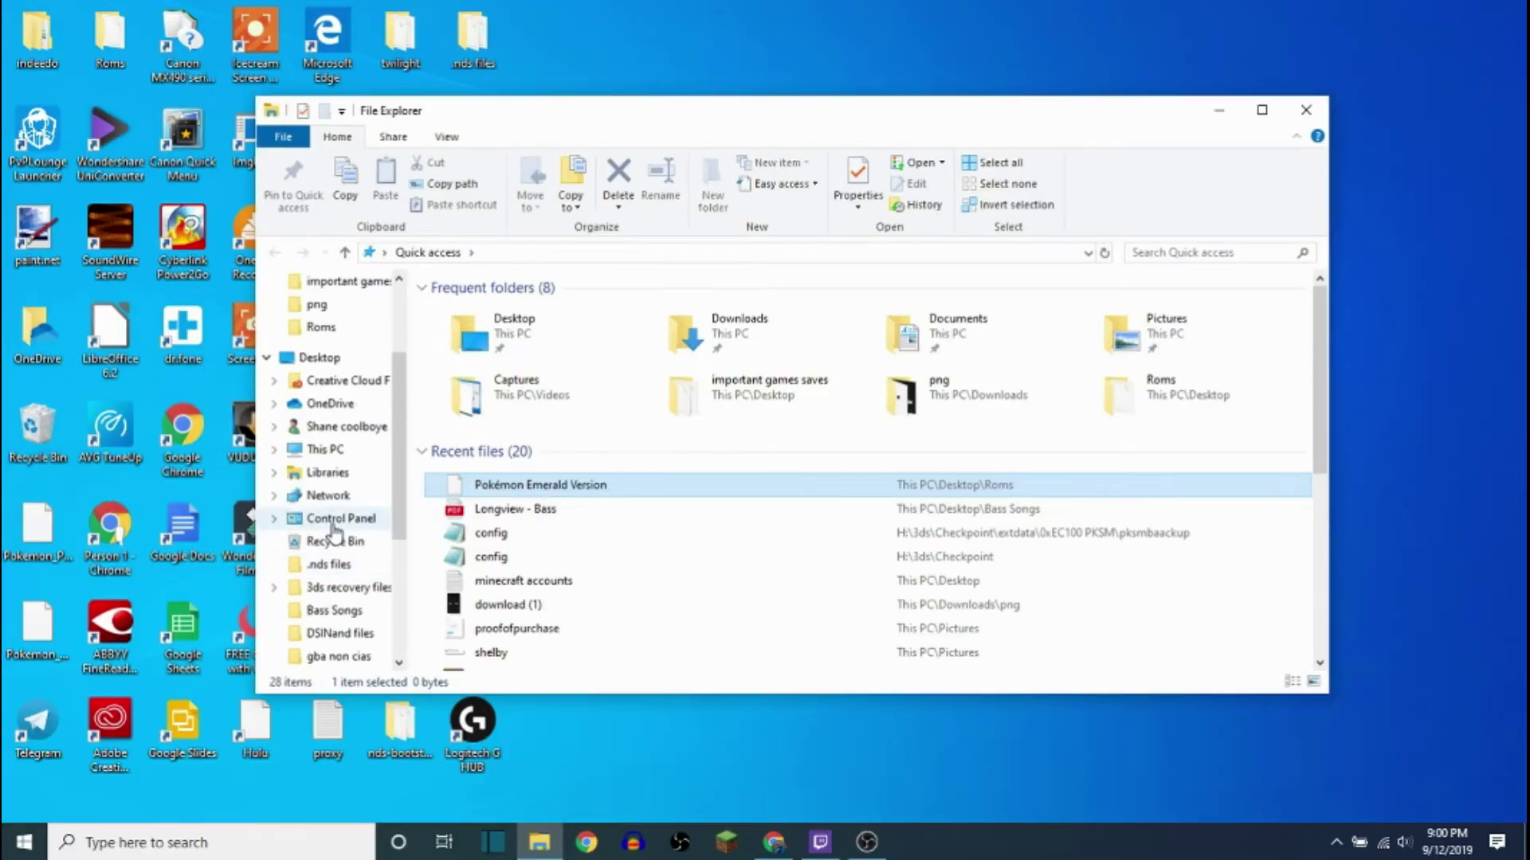
scroll(333, 532, down, 4)
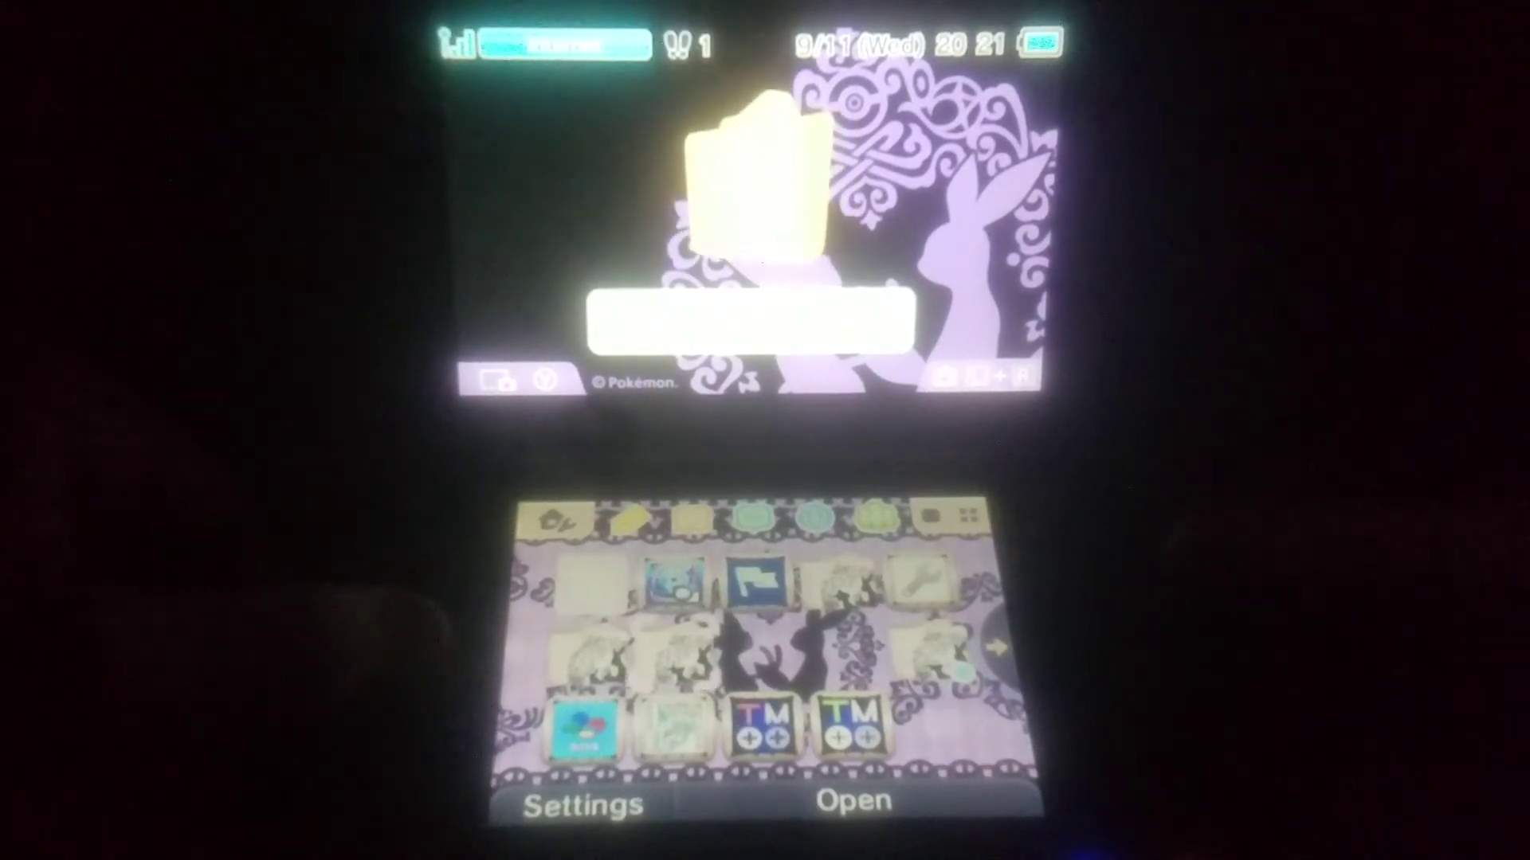
- Open the 3DS HOME Menu folder that holds FBI
key(Return)
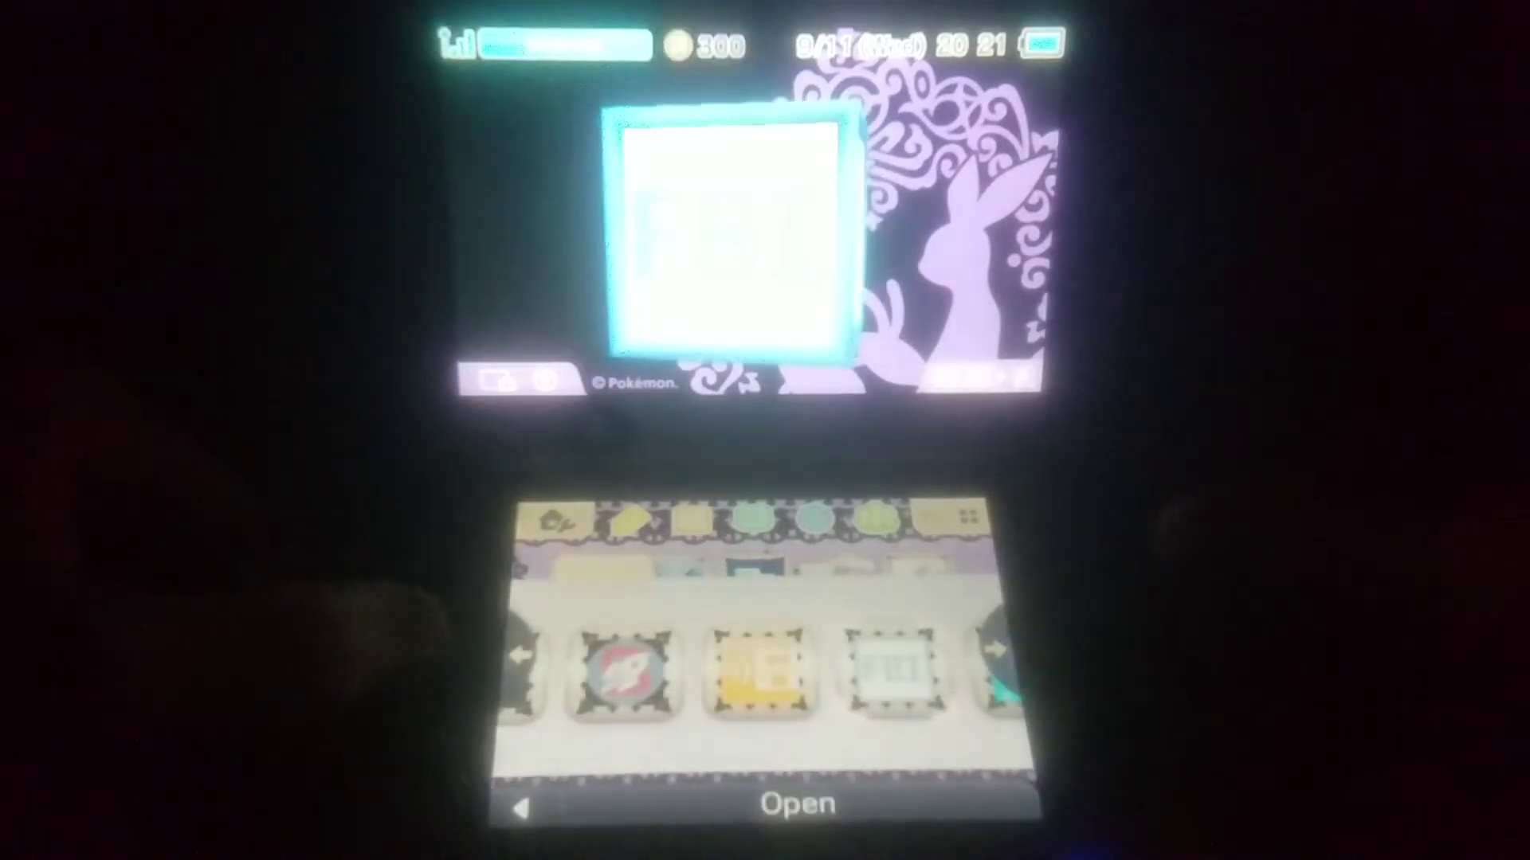